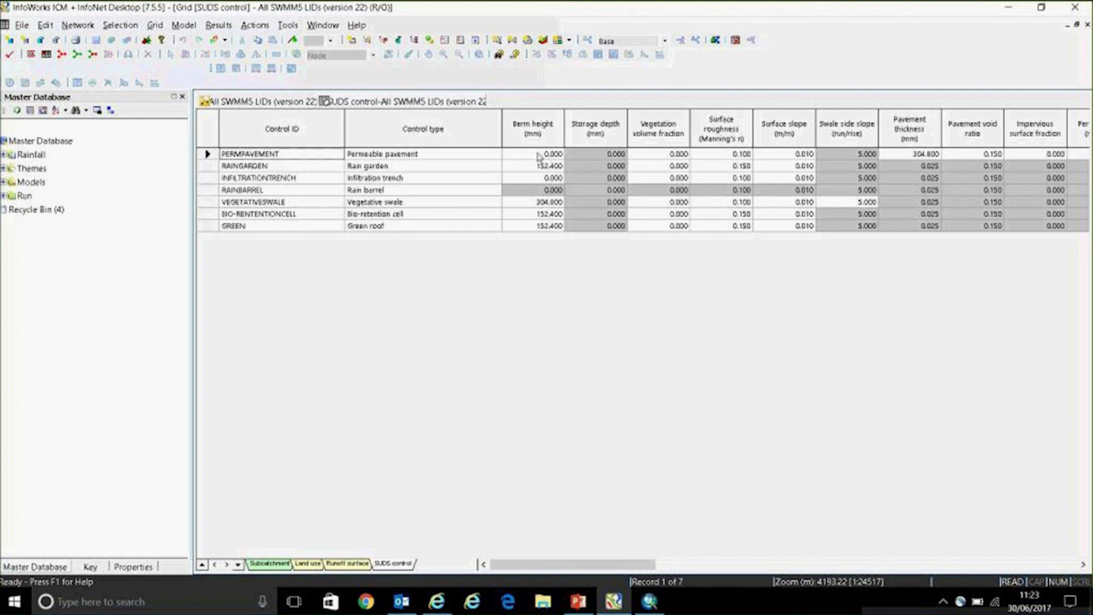
Switch from the SUDS control grid to the GeoPlan and open the SUDS controls of the Bio-Retention subcatchment.
drag(643, 561, 575, 558)
key(ctrl+Tab)
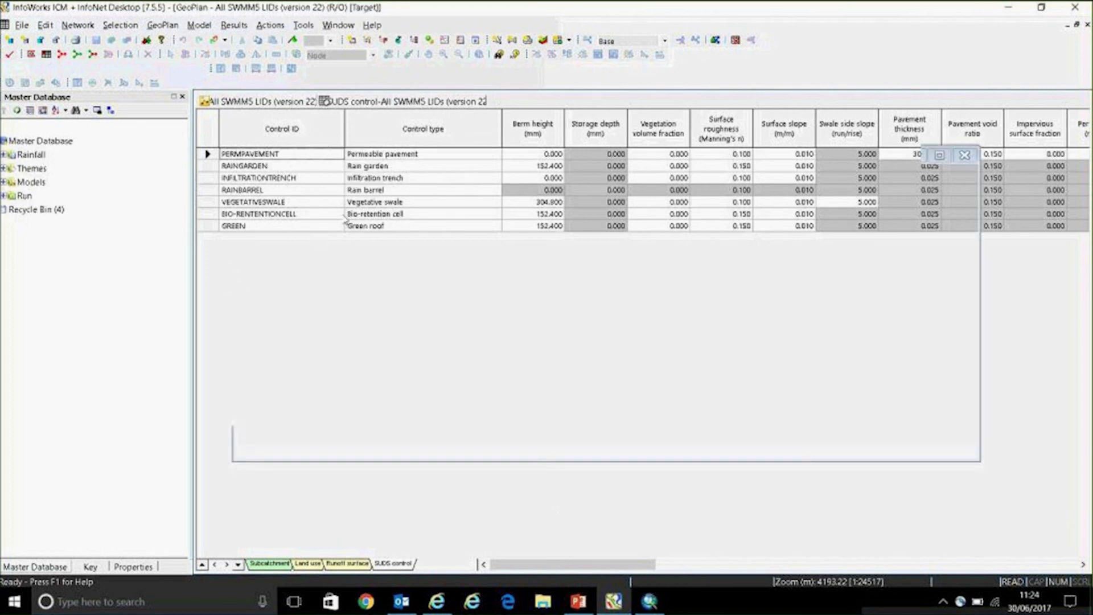
click(569, 289)
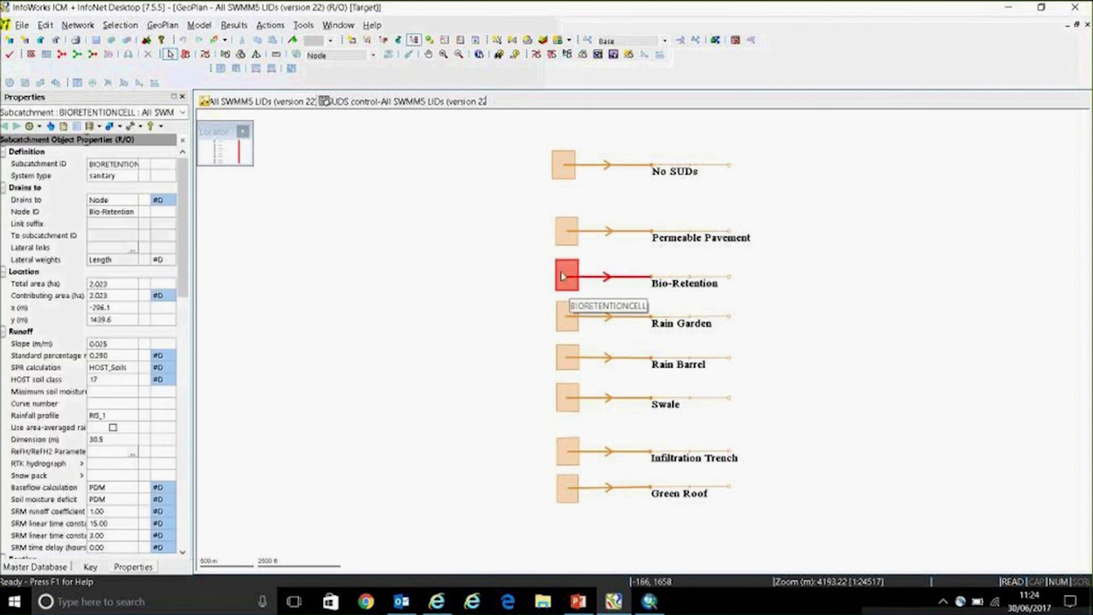
scroll(127, 234, down, 5)
scroll(127, 234, down, 5)
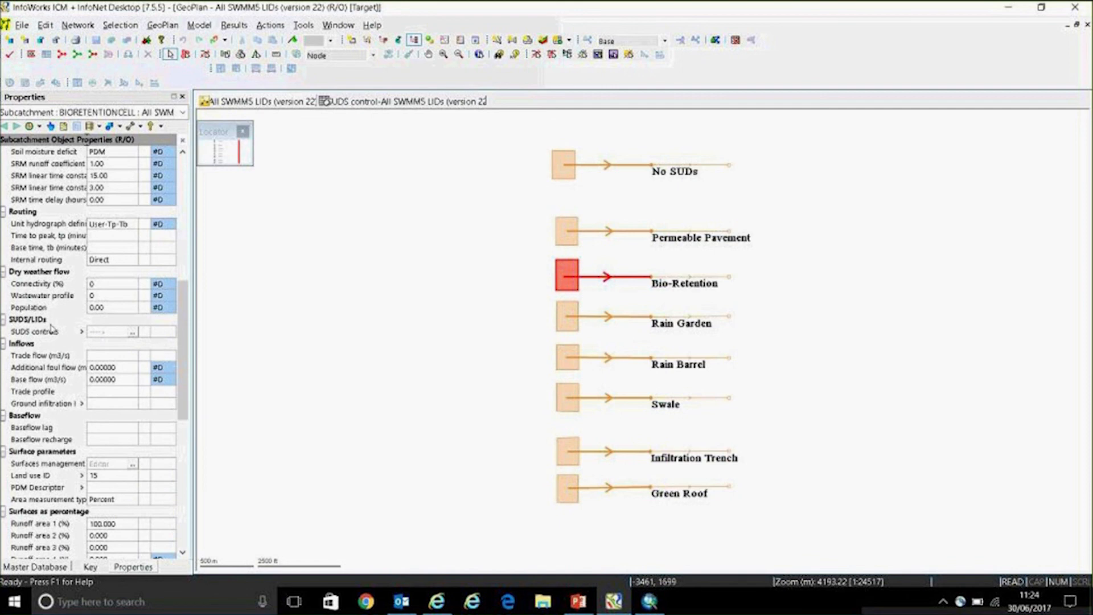
click(133, 332)
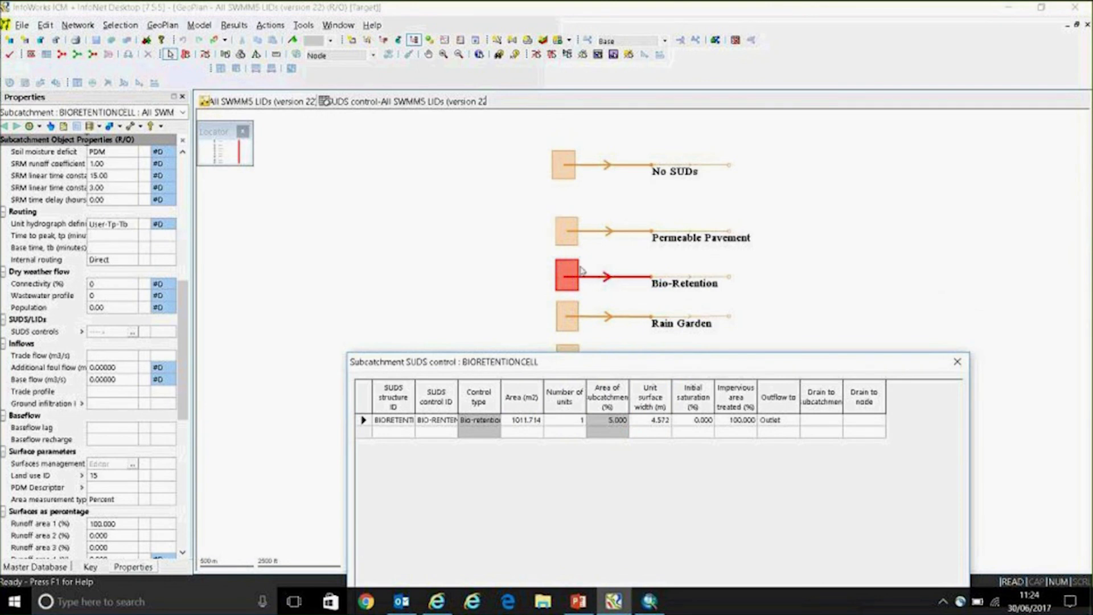
drag(641, 362, 614, 172)
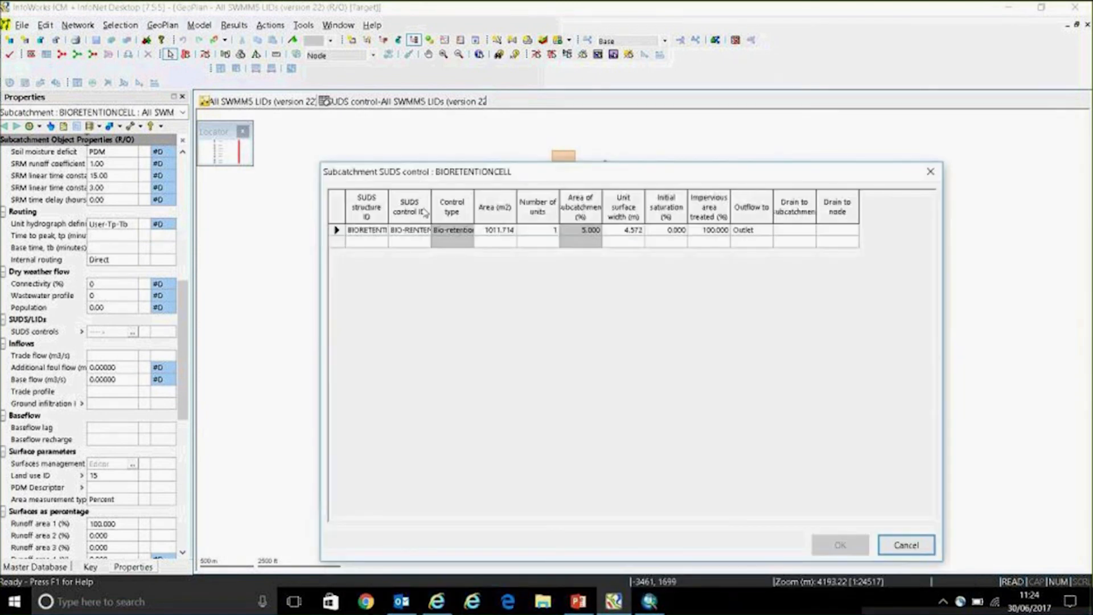
Examine the bio-retention control's area, unit surface width and initial saturation, then cancel and clear the subcatchment selection.
click(507, 234)
click(630, 233)
click(666, 235)
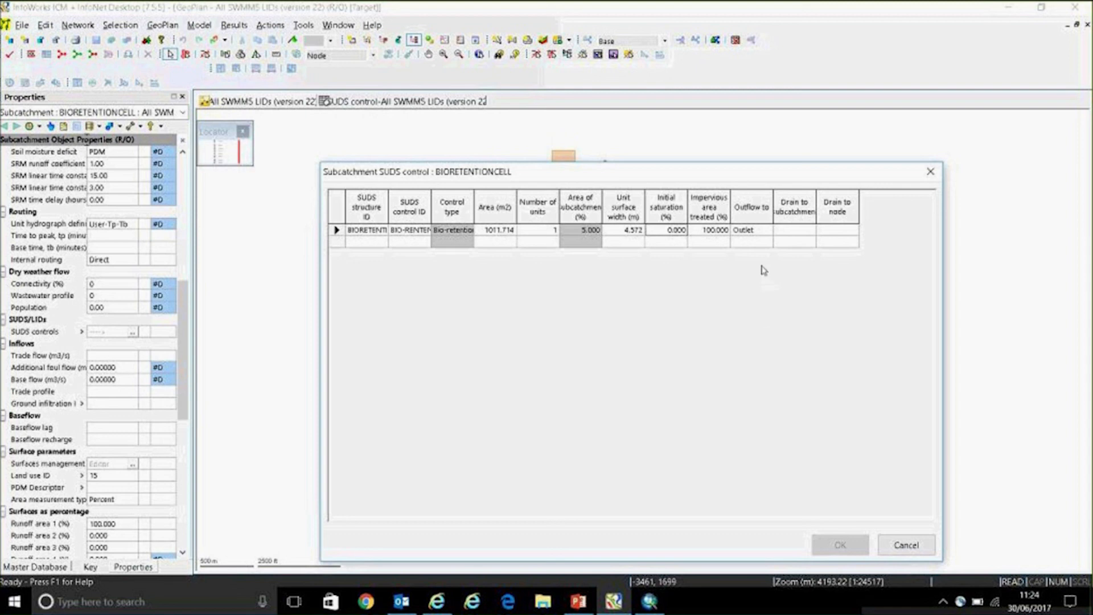
drag(747, 185, 713, 166)
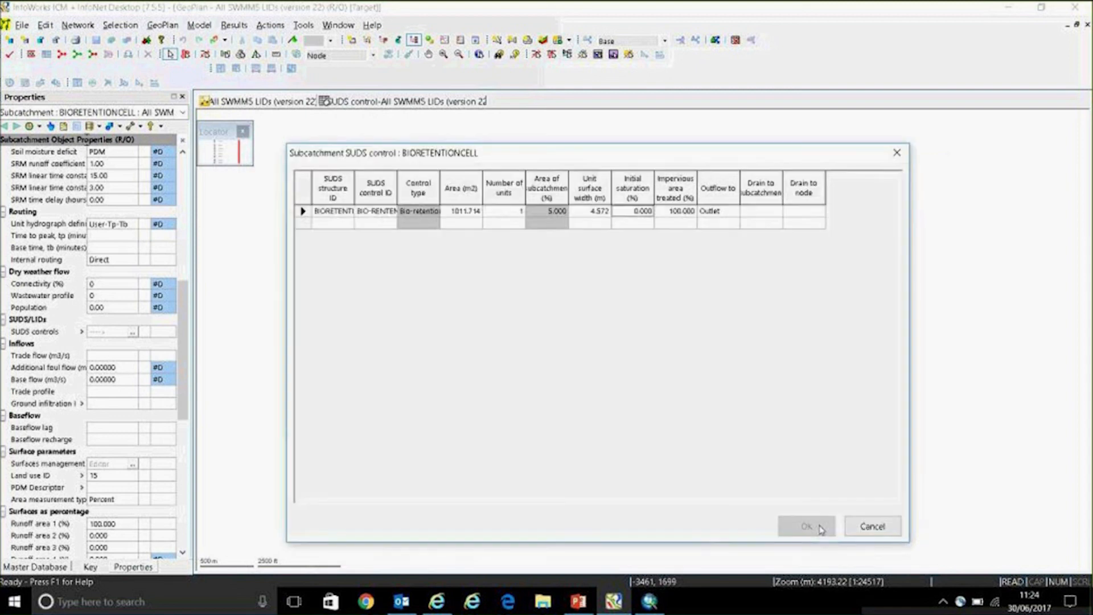
click(871, 527)
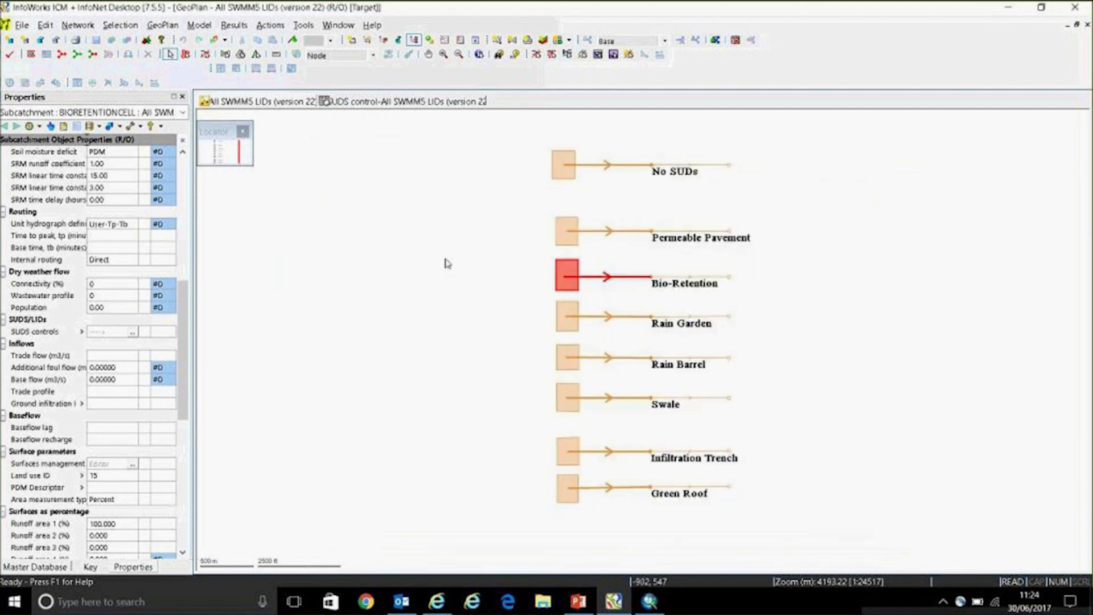
click(490, 302)
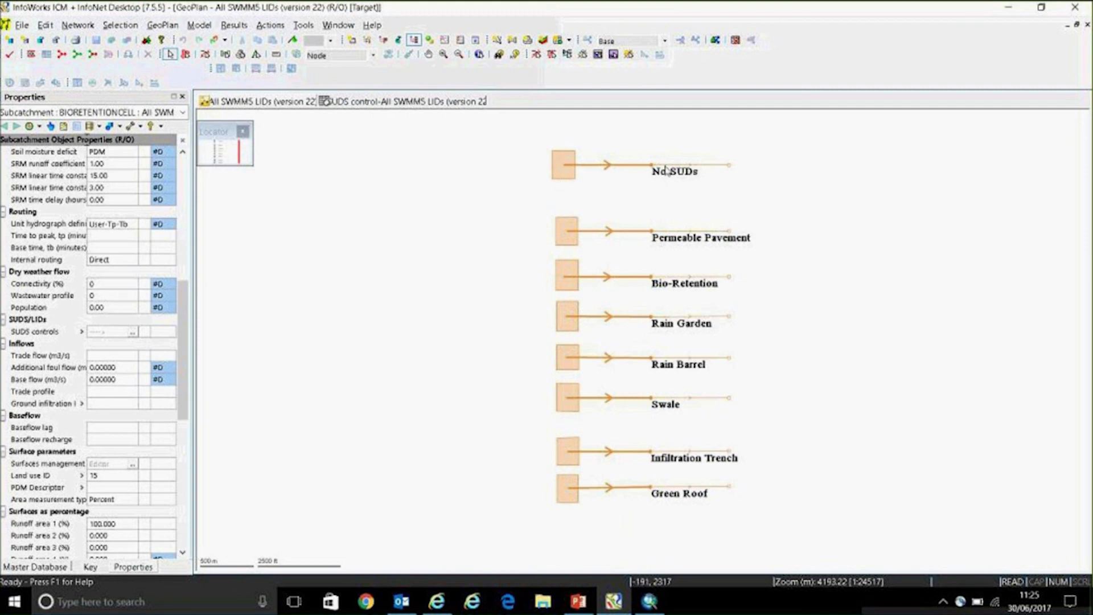
Check the SUDS controls assigned to the No SUDs subcatchment and close the table.
click(563, 177)
scroll(85, 367, down, 10)
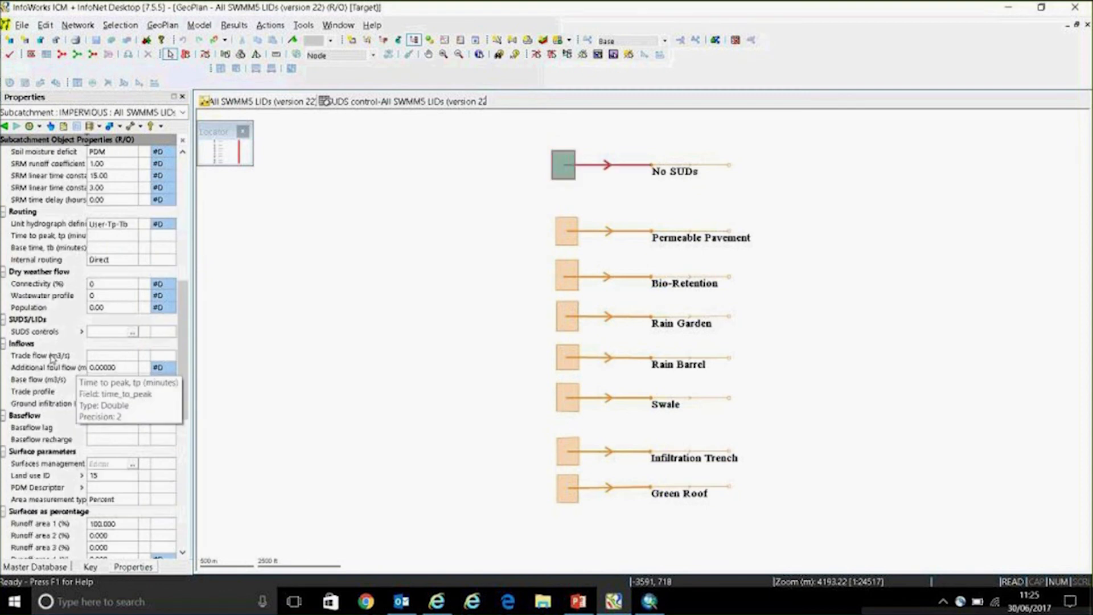
click(132, 331)
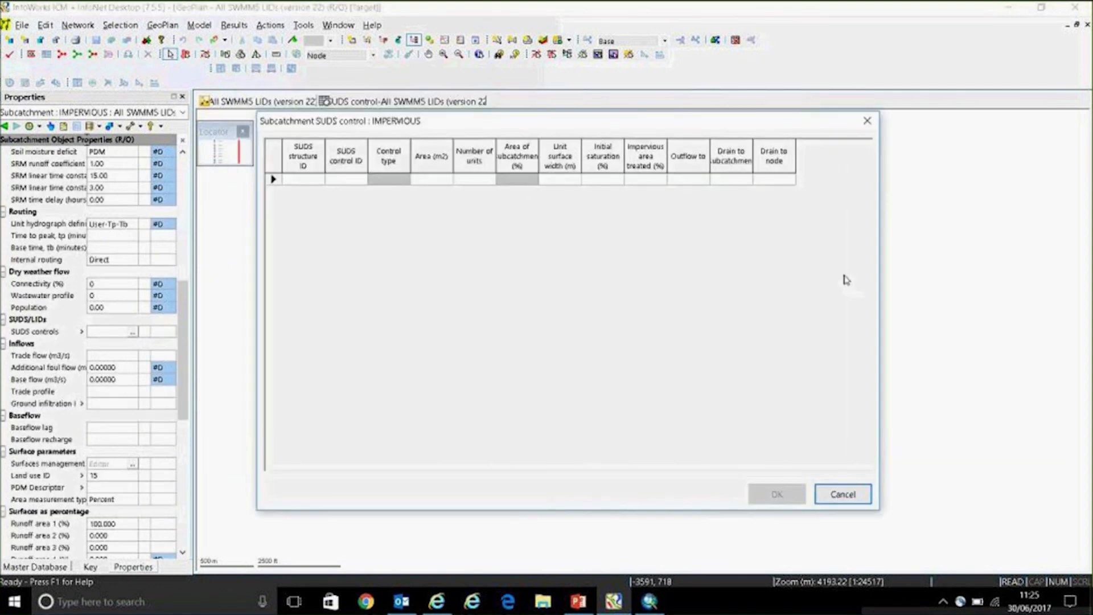
click(866, 121)
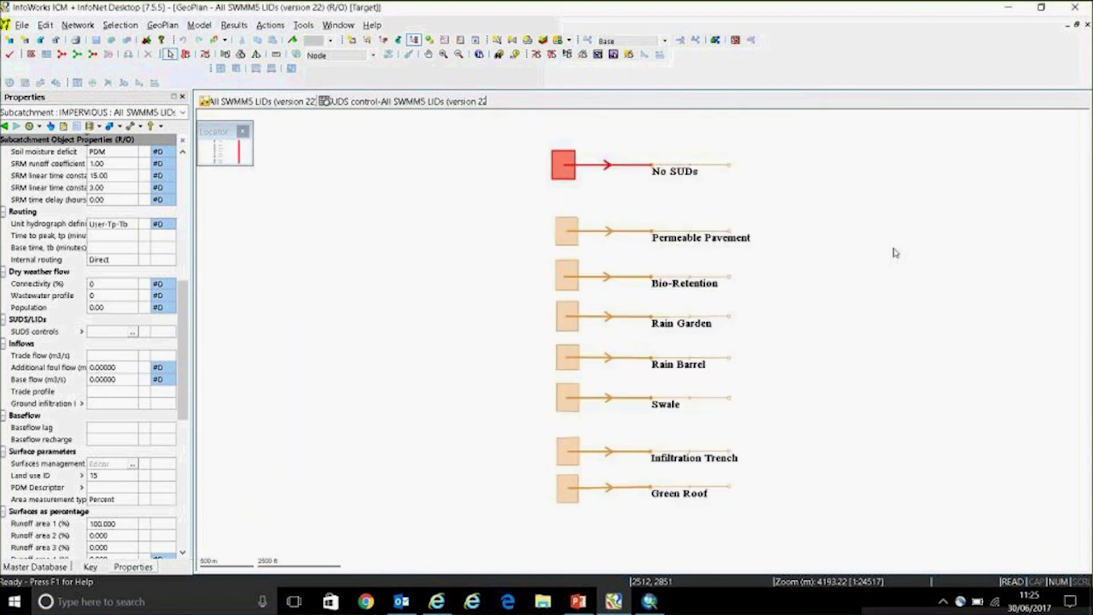
Check the SUDS controls assigned to the Swale subcatchment, then close the table and clear the selection.
click(562, 398)
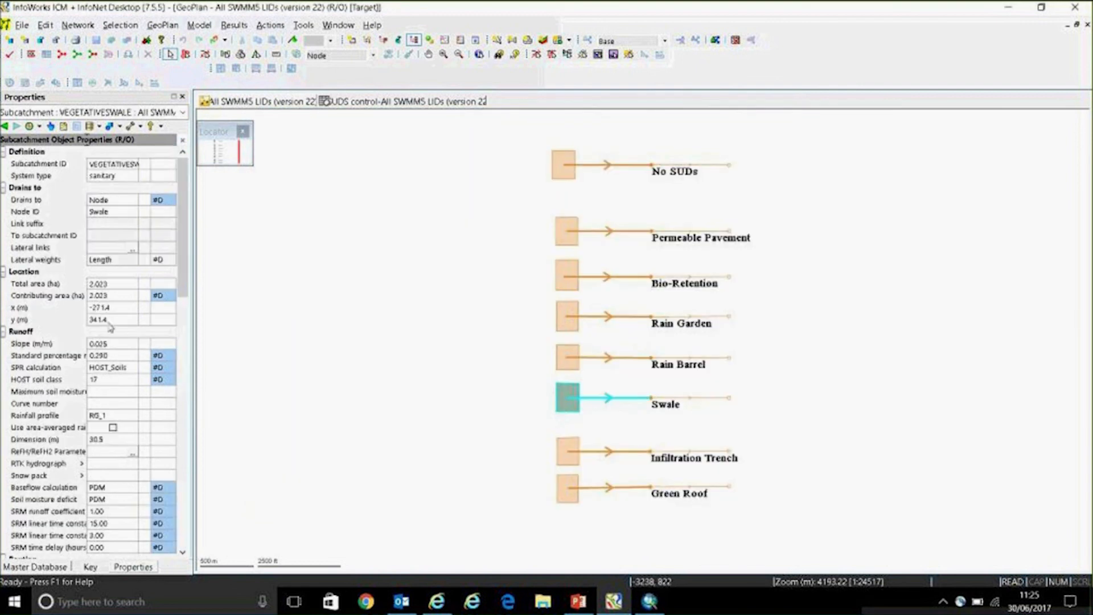
scroll(106, 326, down, 5)
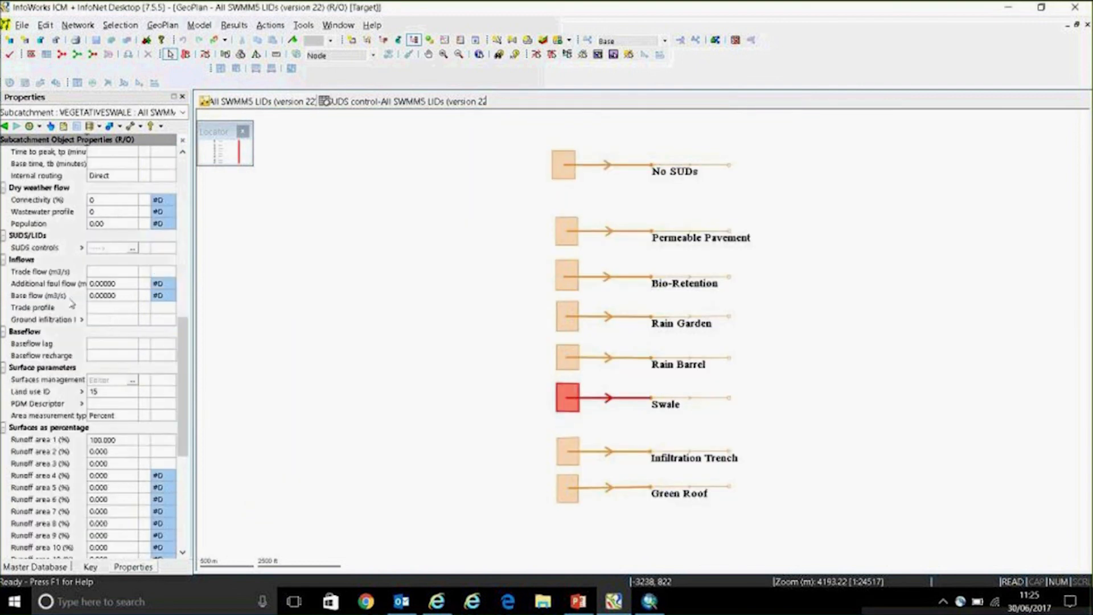
click(132, 248)
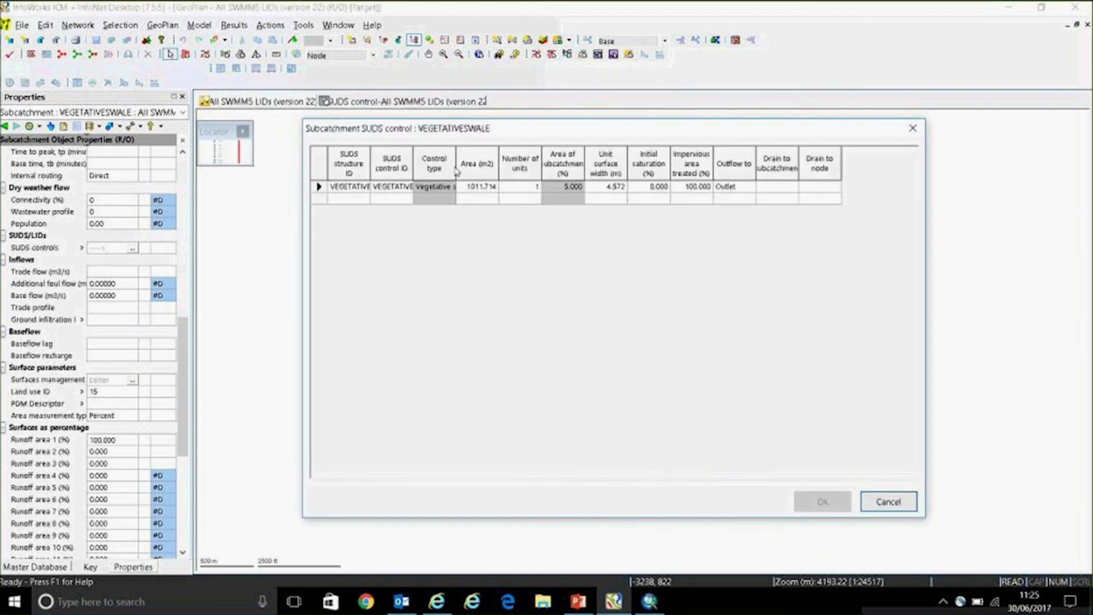
drag(538, 135, 590, 157)
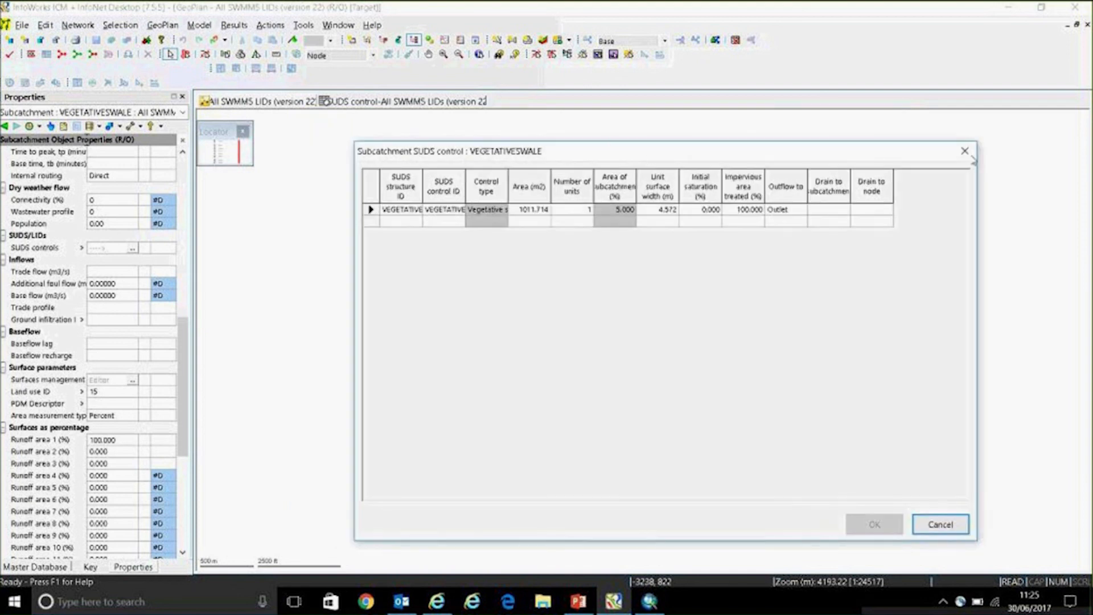
click(964, 150)
click(375, 271)
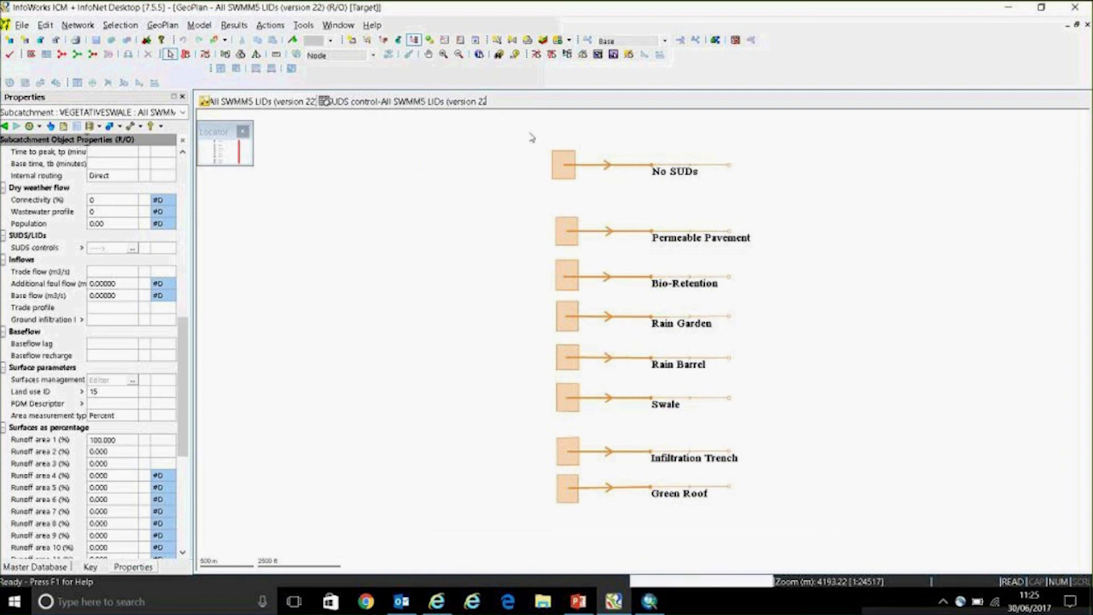
Load the 100yr24hr simulation results from the "All LIDs!" run onto the GeoPlan.
click(35, 567)
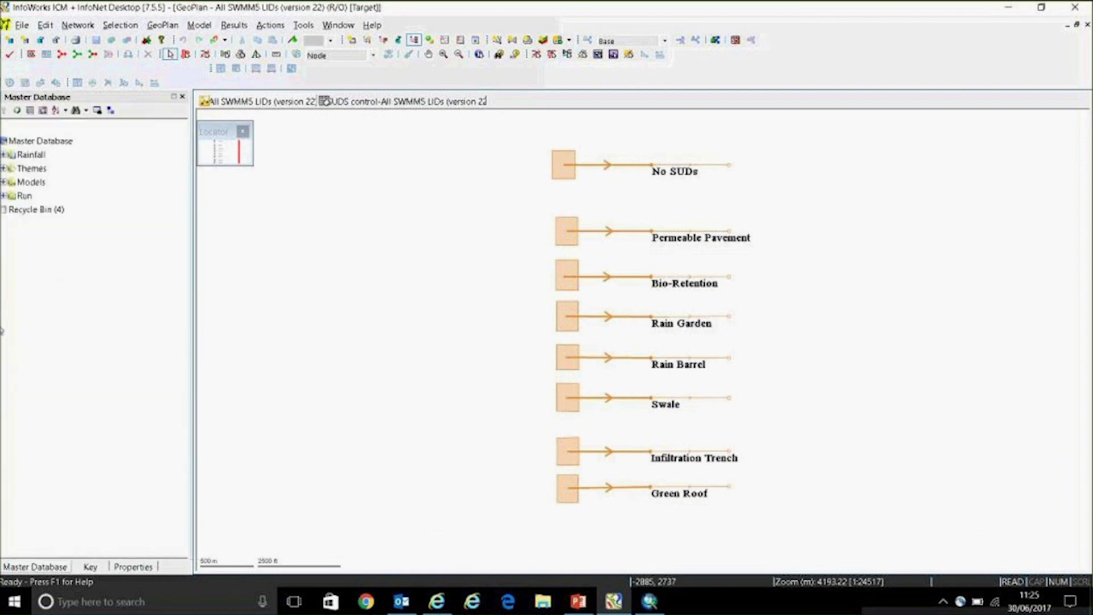
click(4, 196)
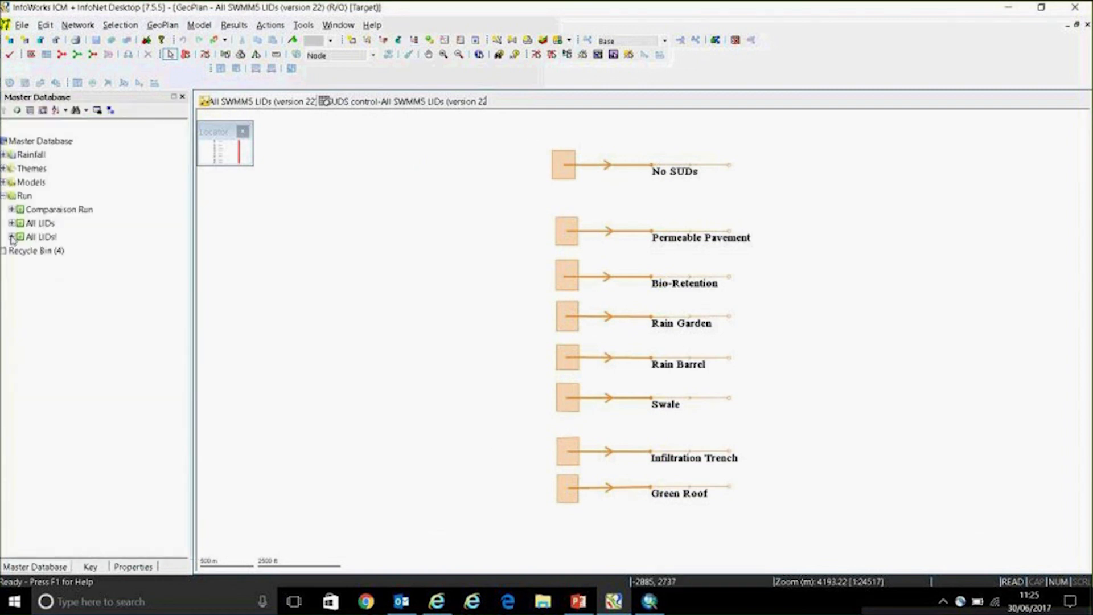
click(11, 237)
drag(48, 251, 417, 257)
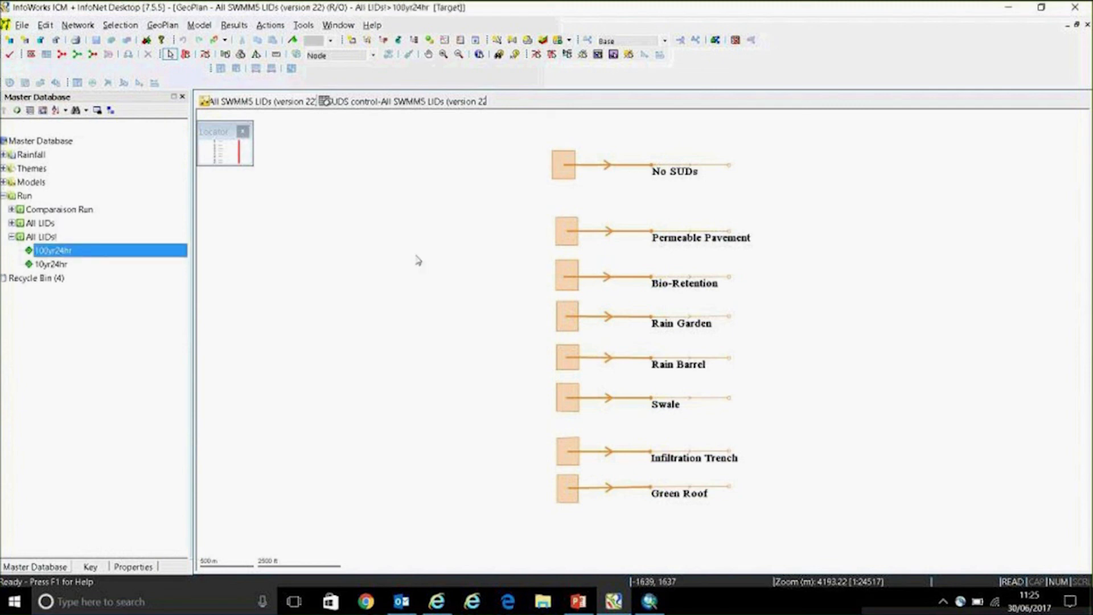
Select the conduits from No SUDs down to Green Roof and produce a location graph report of their flow for the 100yr24hr simulation.
click(689, 137)
drag(714, 138, 674, 534)
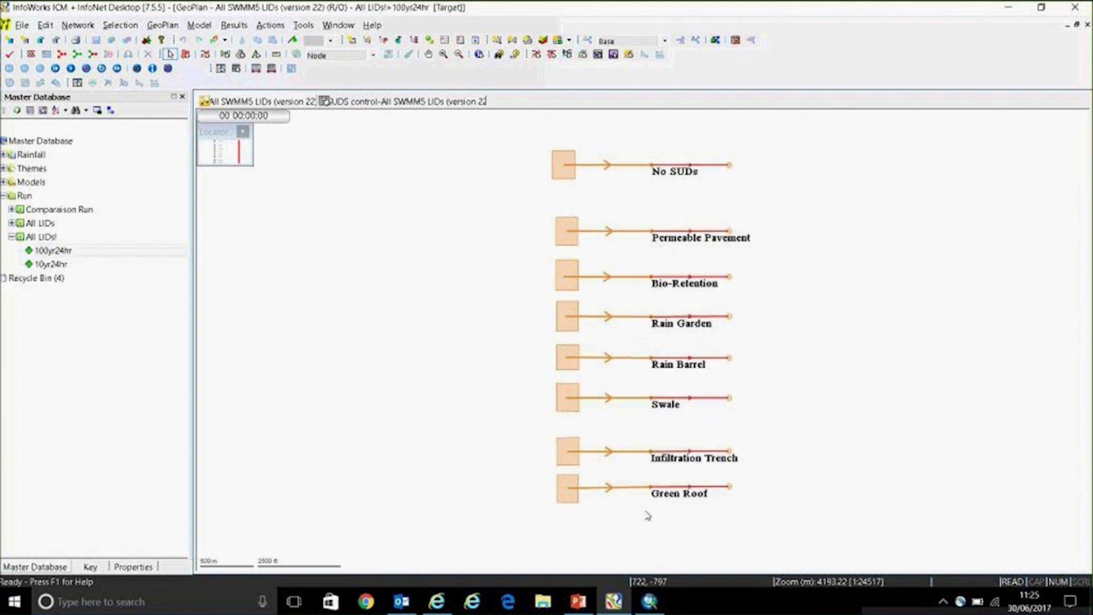
click(234, 25)
mouse_move(300, 46)
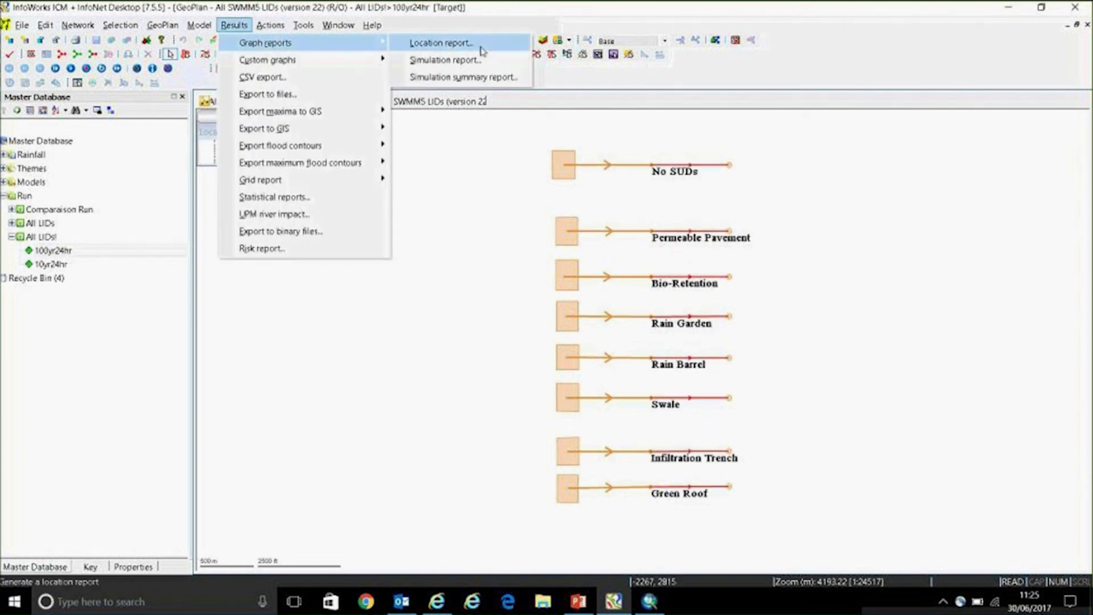
click(482, 45)
click(569, 375)
click(425, 227)
click(657, 127)
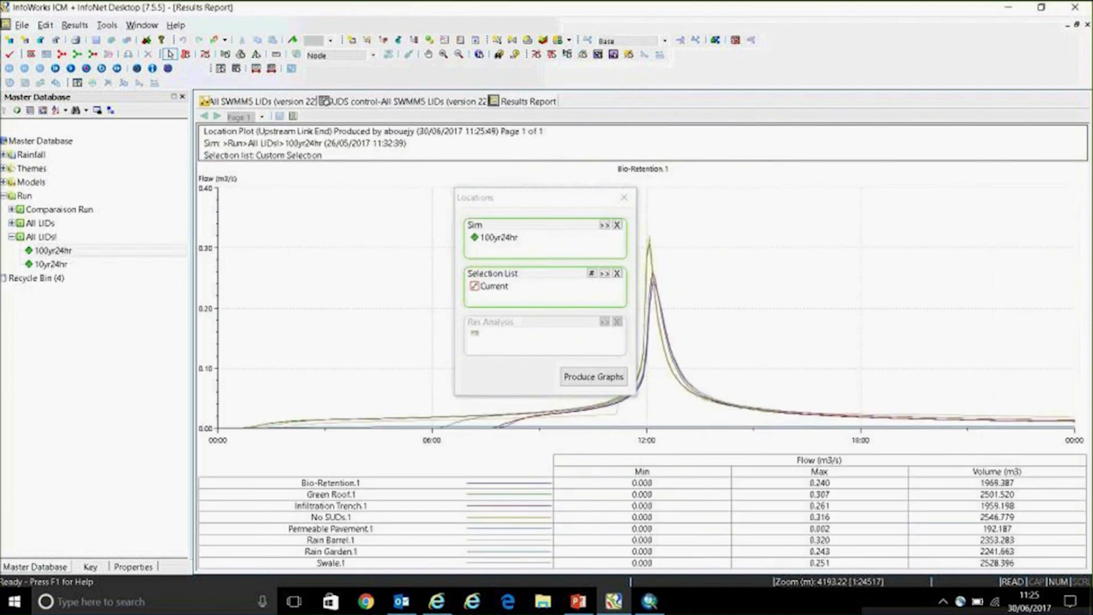
click(626, 197)
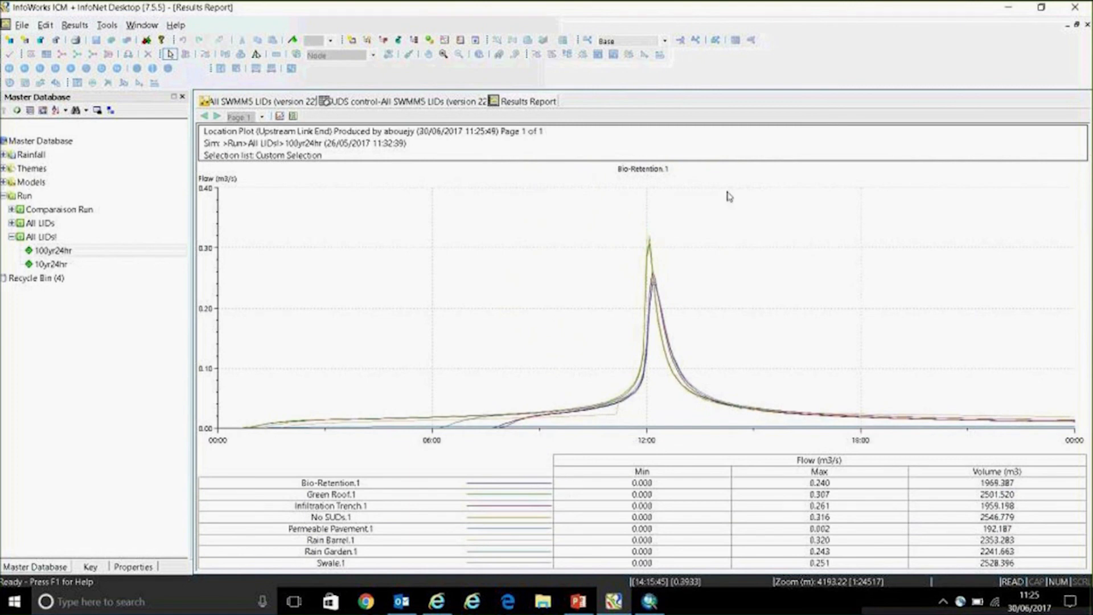
Compare the SUDS flow hydrographs around the 12:00 peak and the earlier low-flow period, then return to the GeoPlan.
key(ctrl+Tab)
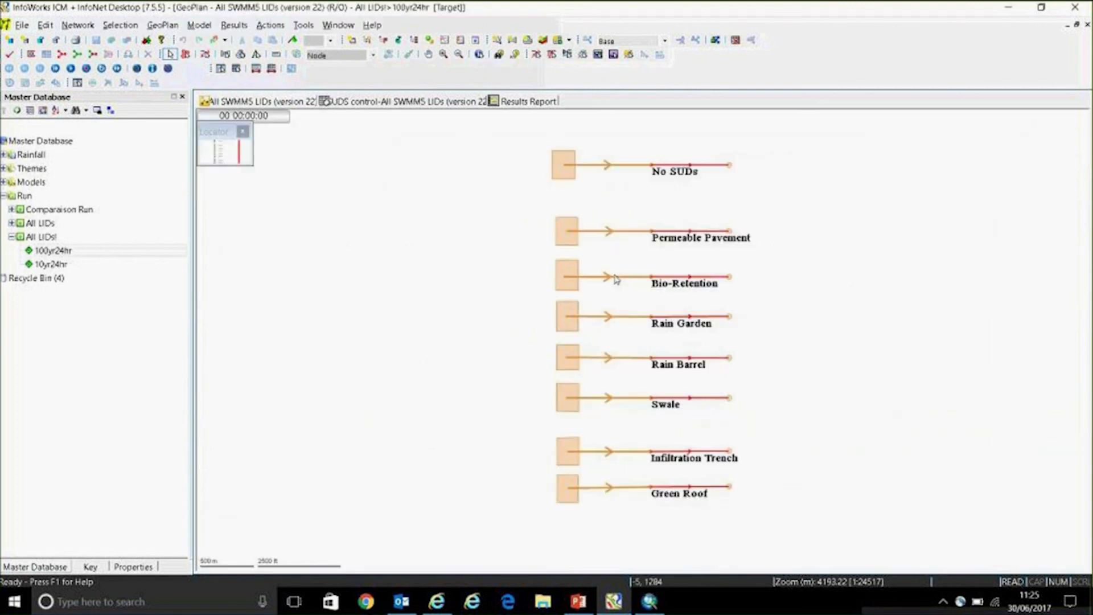
click(538, 101)
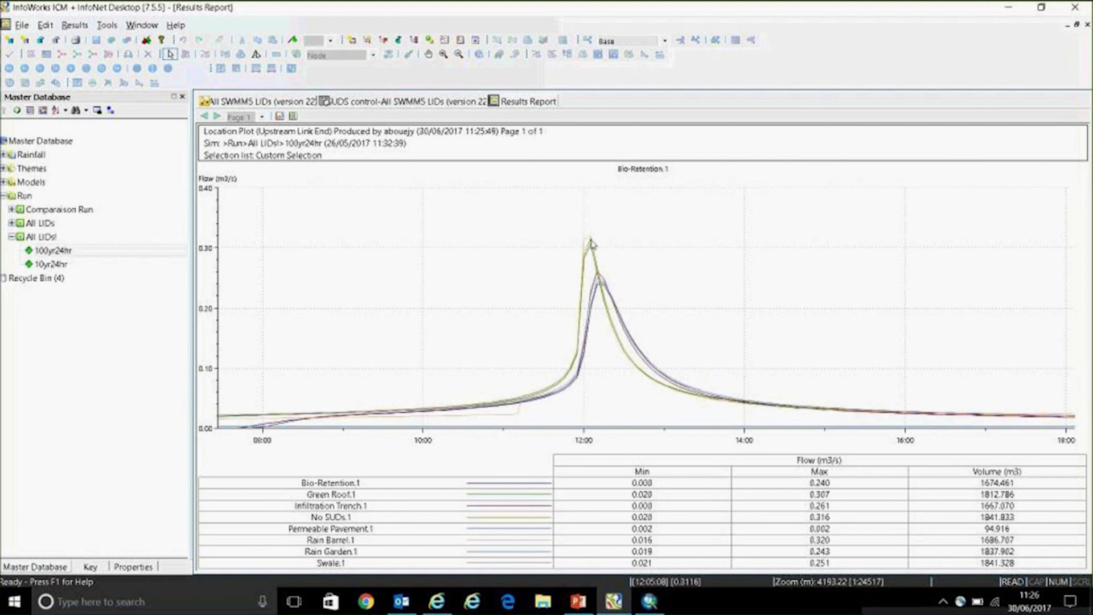
scroll(589, 245, up, 2)
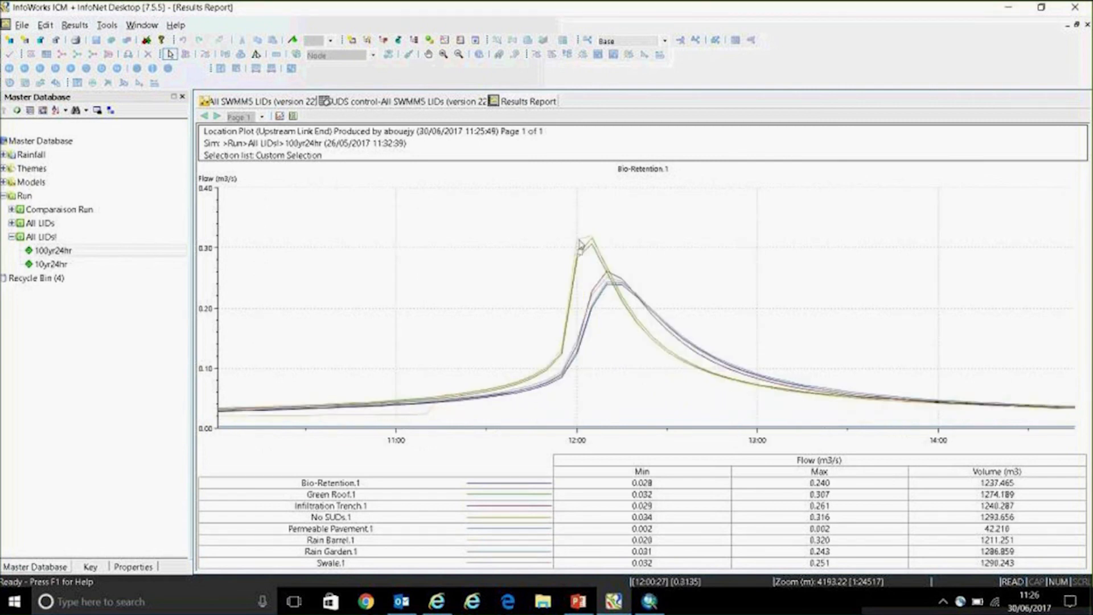
mouse_move(583, 241)
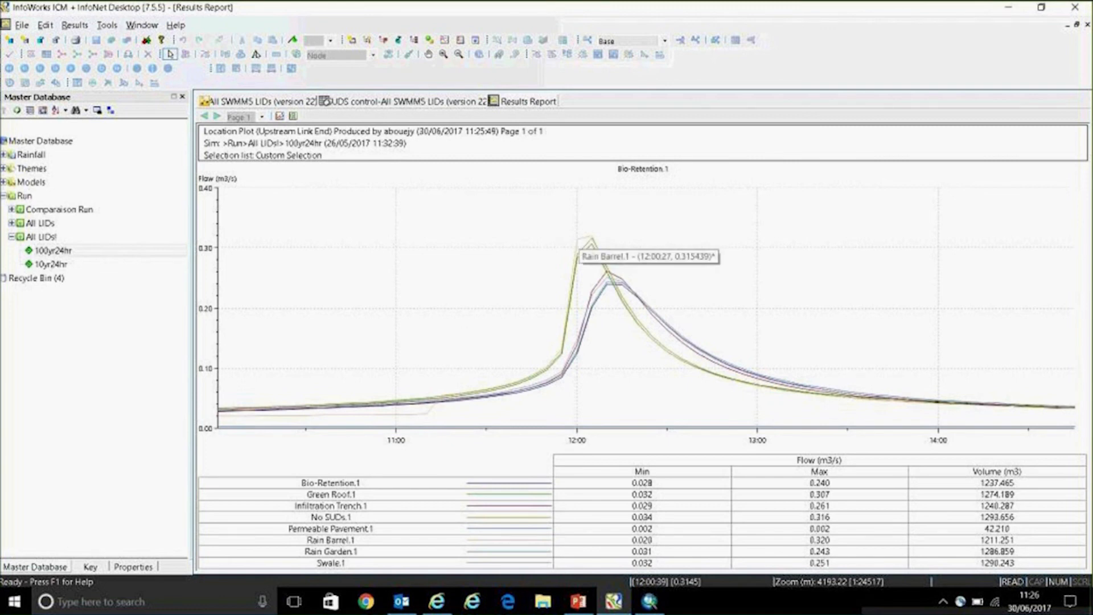
scroll(715, 317, down, 2)
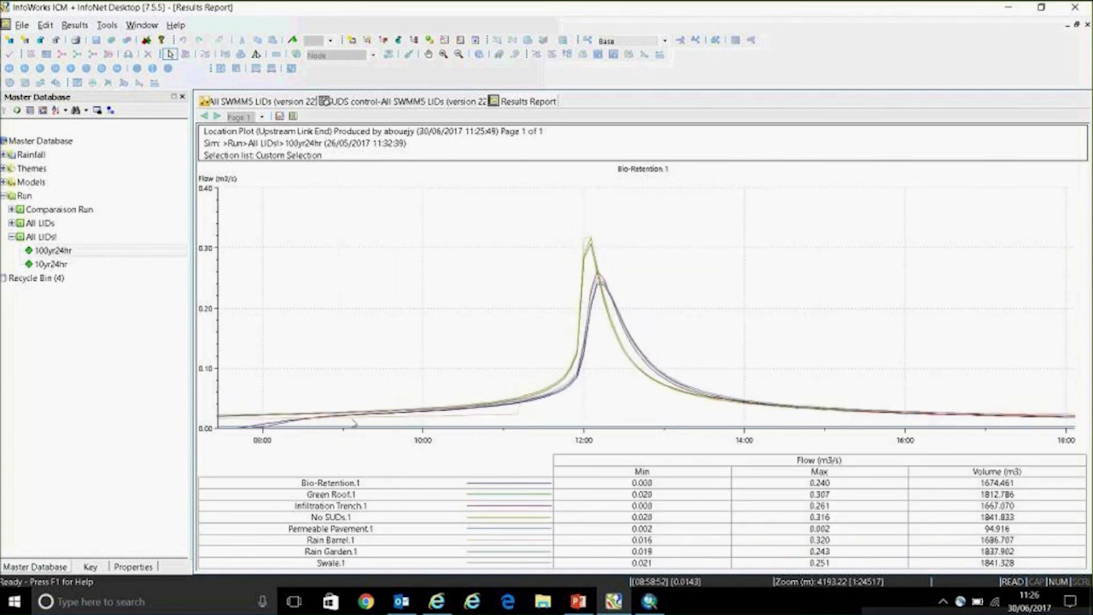
mouse_move(514, 419)
mouse_move(517, 407)
click(276, 102)
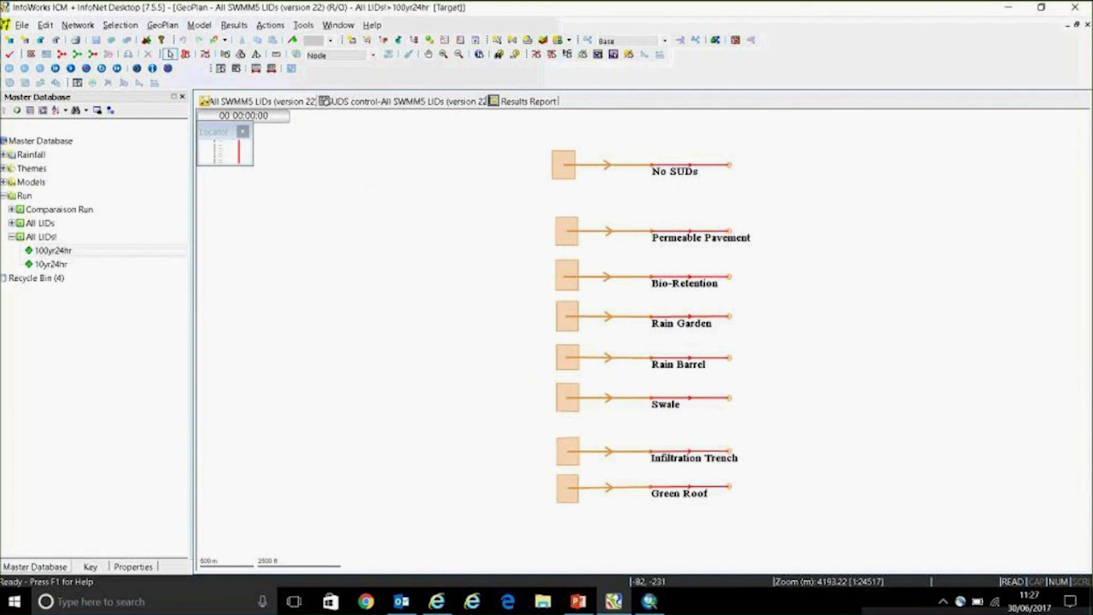
Minimise InfoWorks ICM and PowerPoint and switch to the Greenville.mxd map in ArcMap.
click(1016, 13)
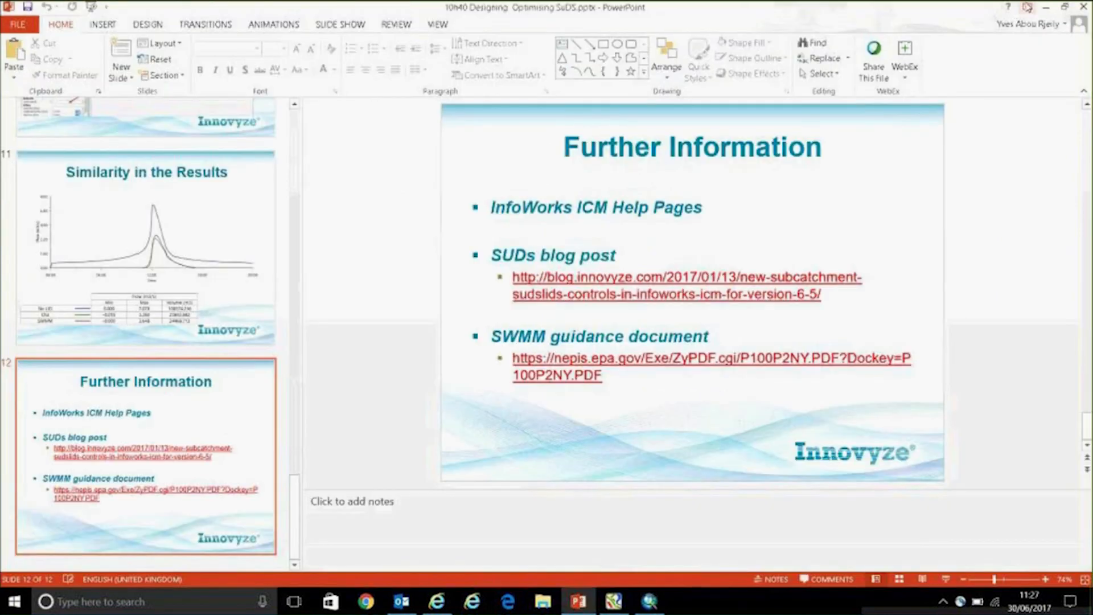
click(1040, 7)
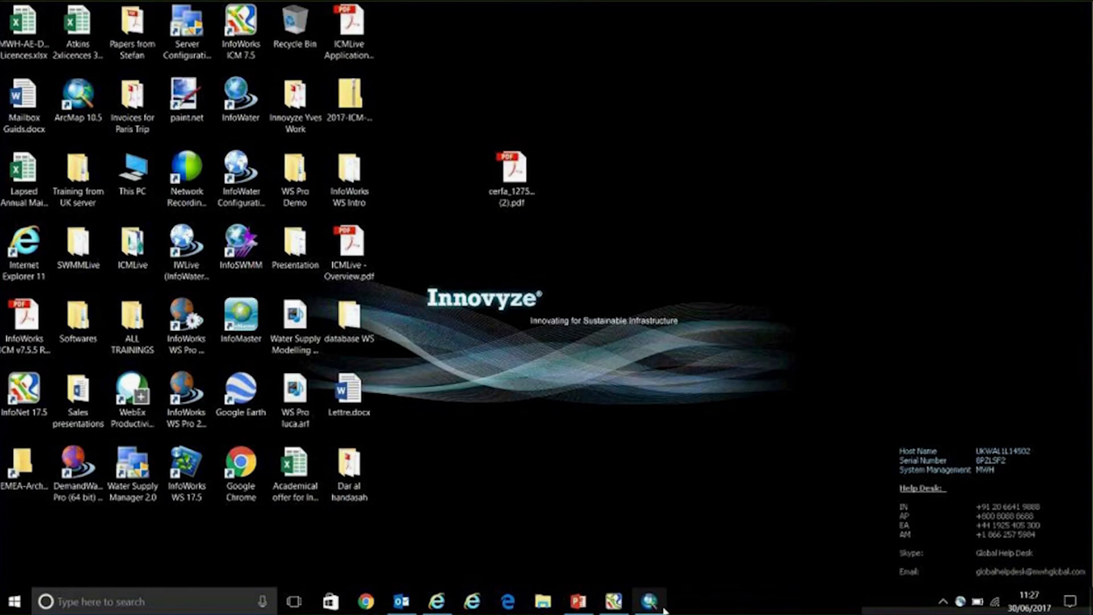
click(650, 601)
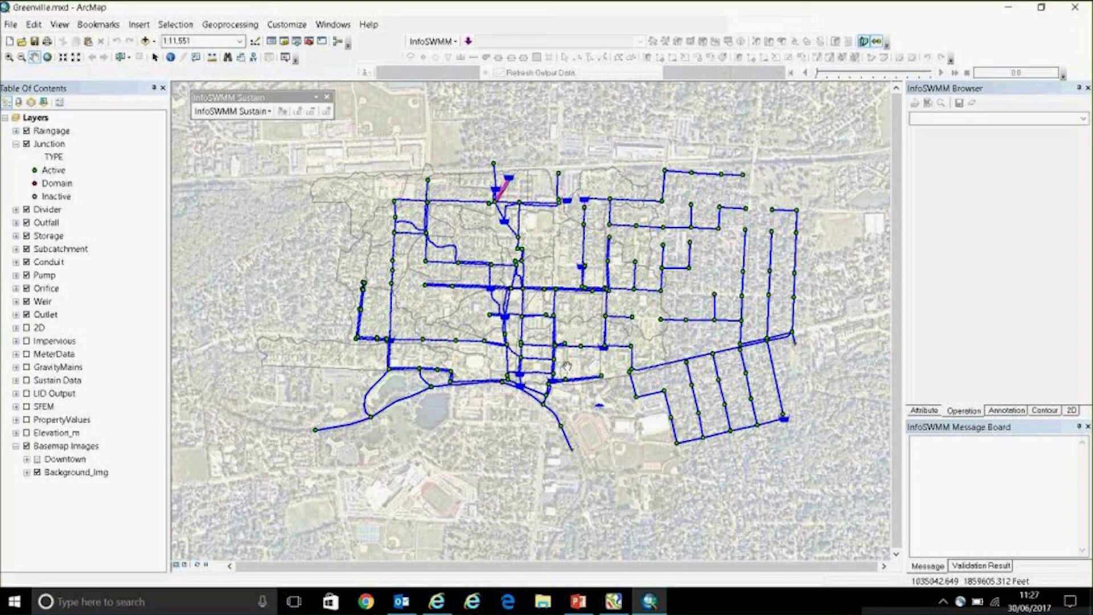
Initialise the InfoSWMM project, run the Standard simulation for the 1DONLY scenario and switch to the most recent output data.
click(468, 41)
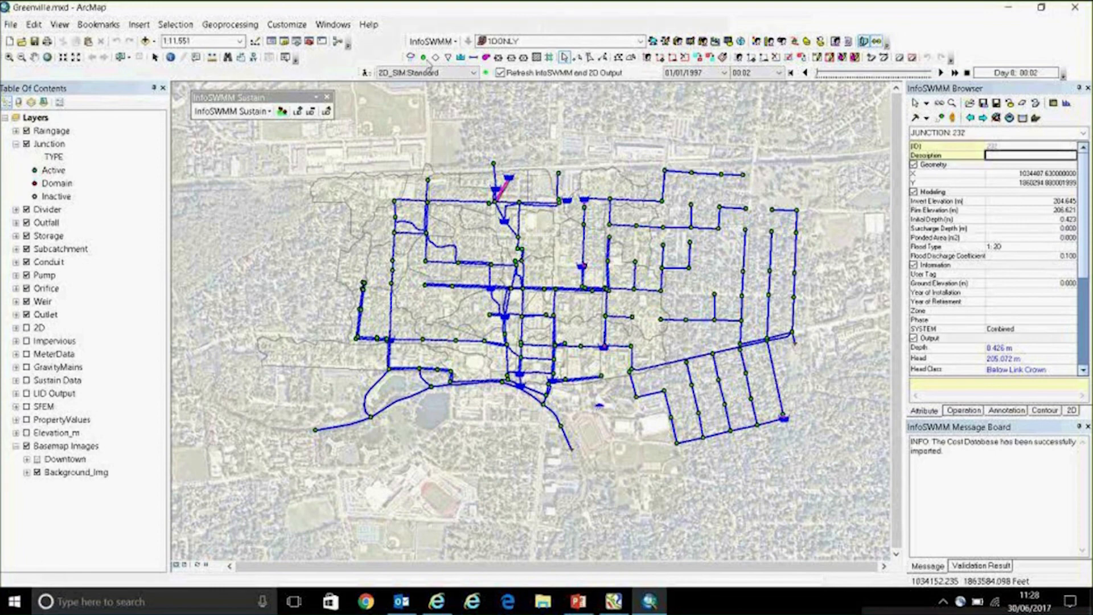
click(366, 73)
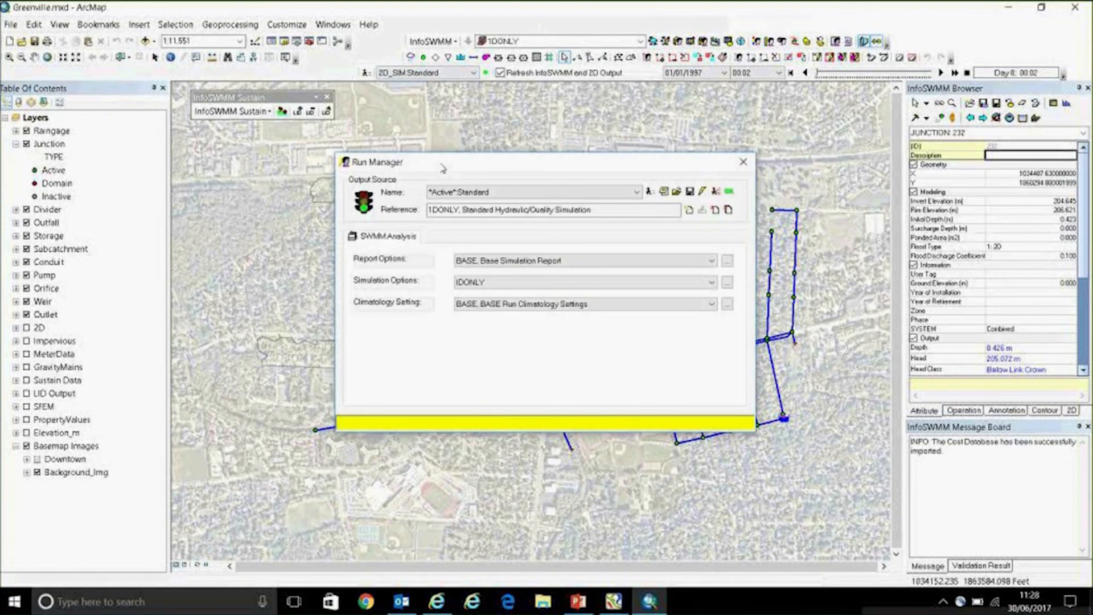
click(649, 191)
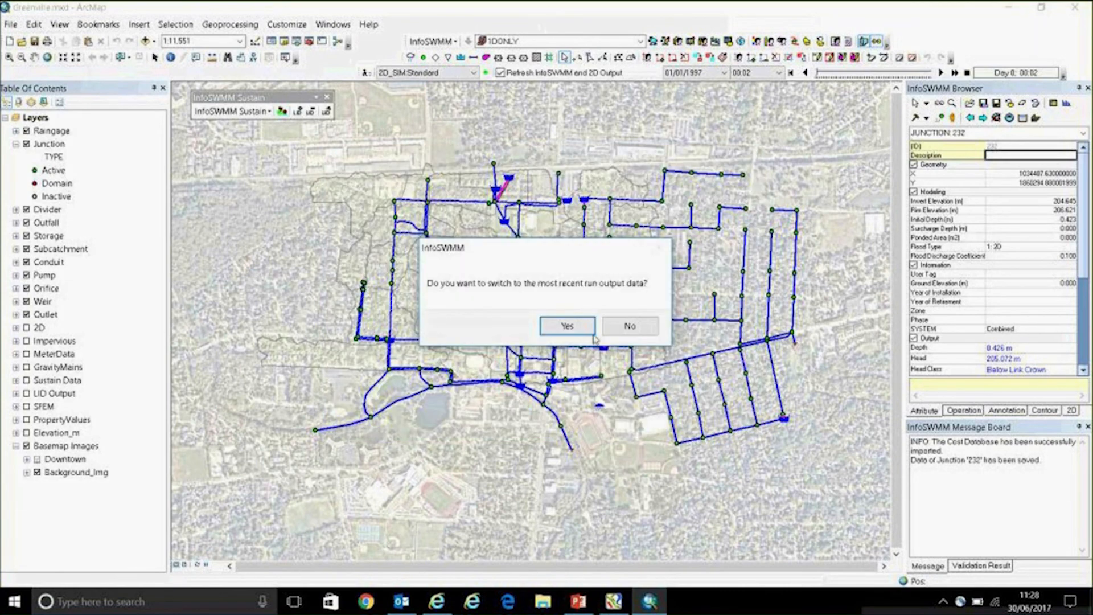
click(591, 333)
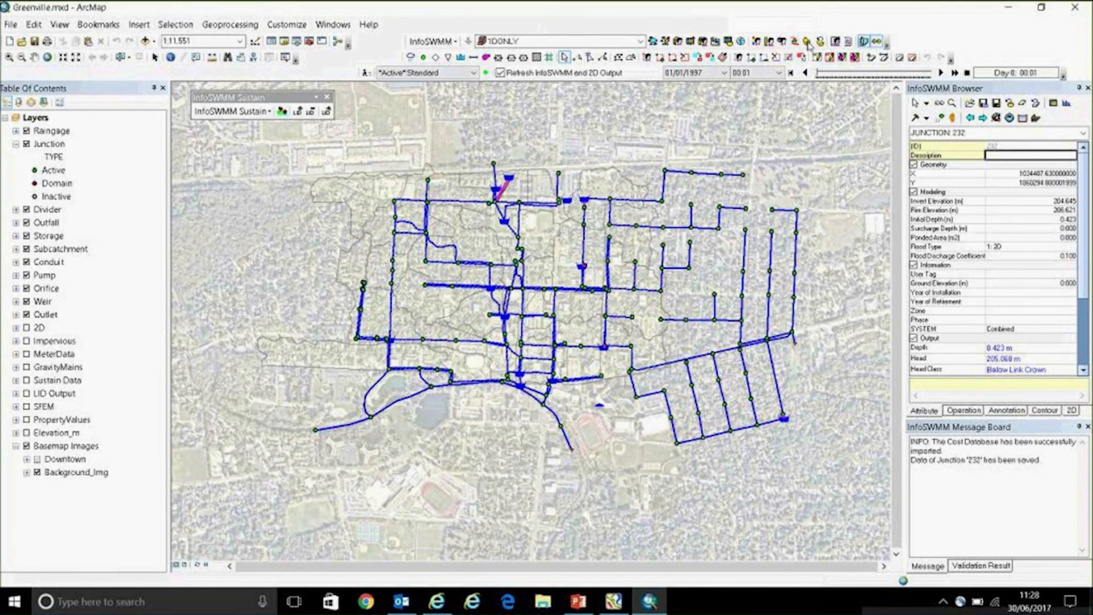
Display junctions by FLOOD_VOLM active output in two classes, with recalculated breaks, a yellow-to-red colour ramp and symbol sizes 1 to 8.
click(807, 42)
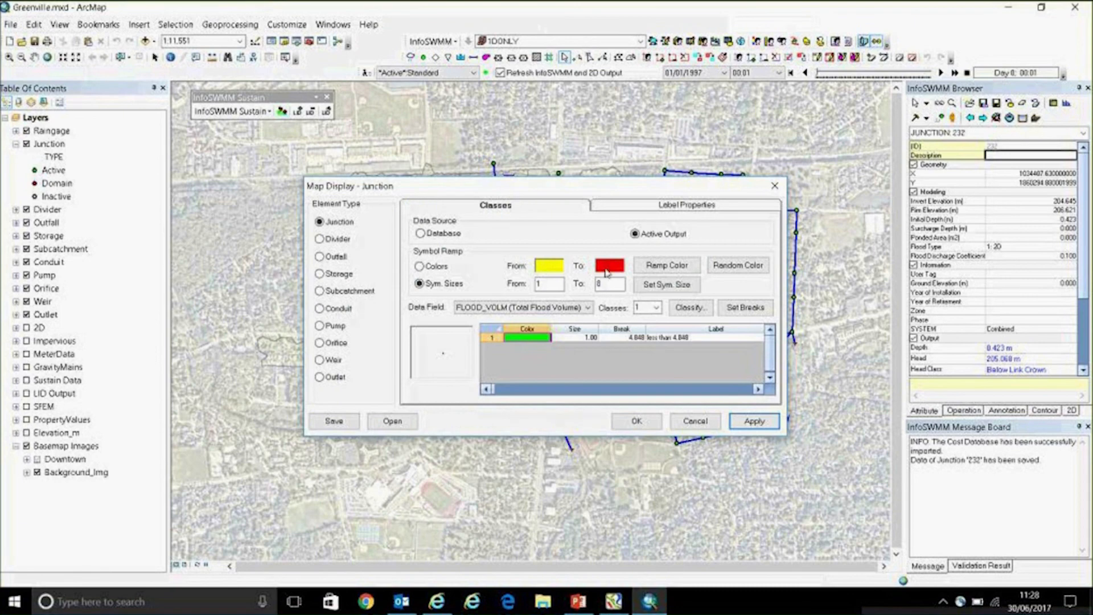
click(691, 308)
click(740, 148)
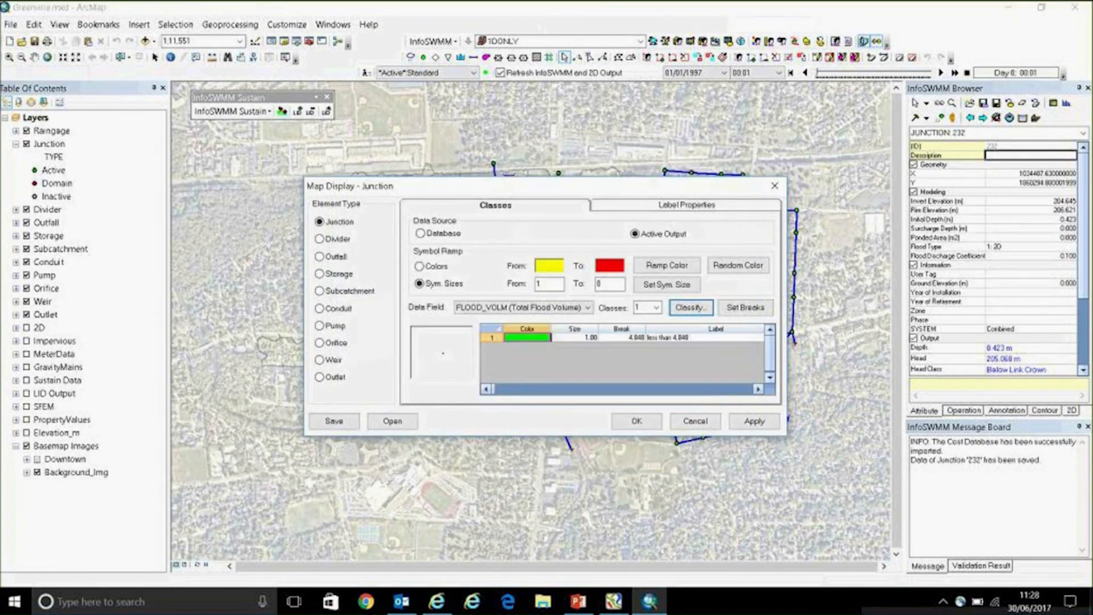
click(656, 308)
click(649, 336)
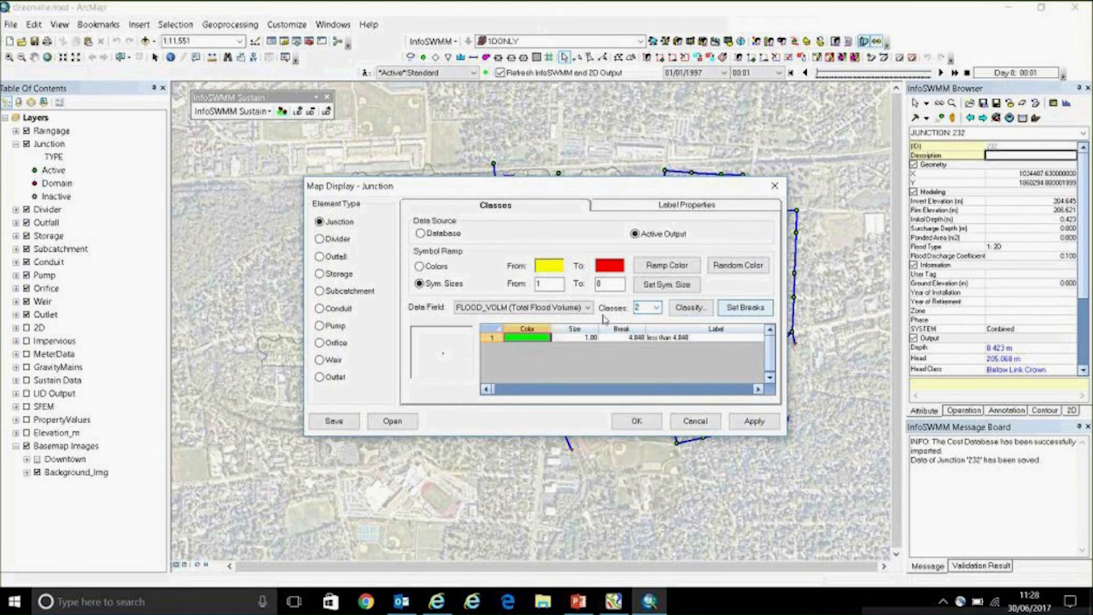
click(745, 308)
click(667, 265)
click(667, 284)
click(756, 424)
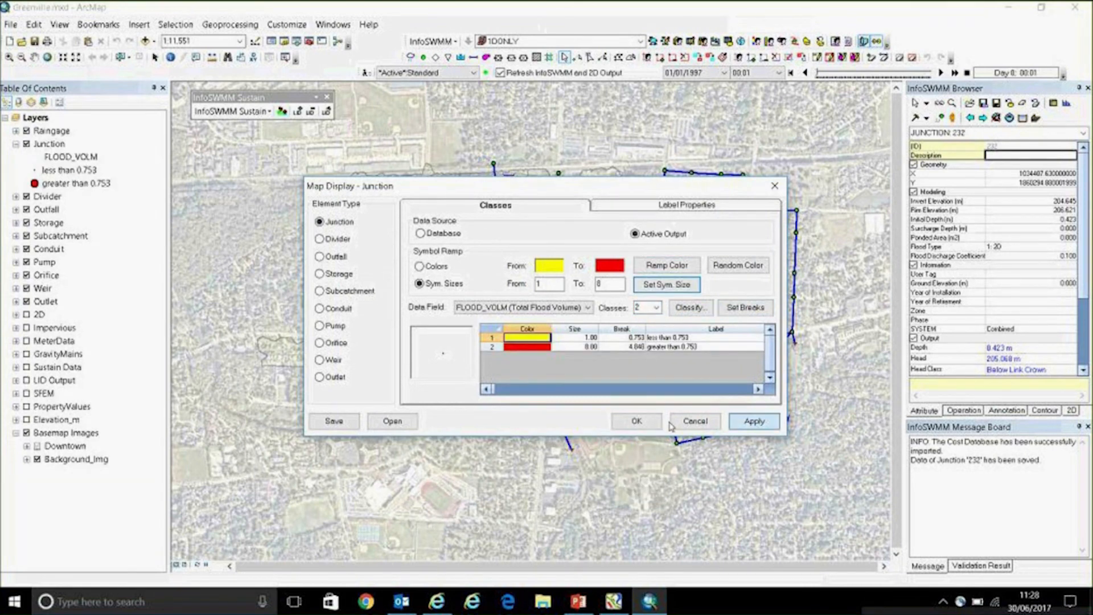
click(636, 421)
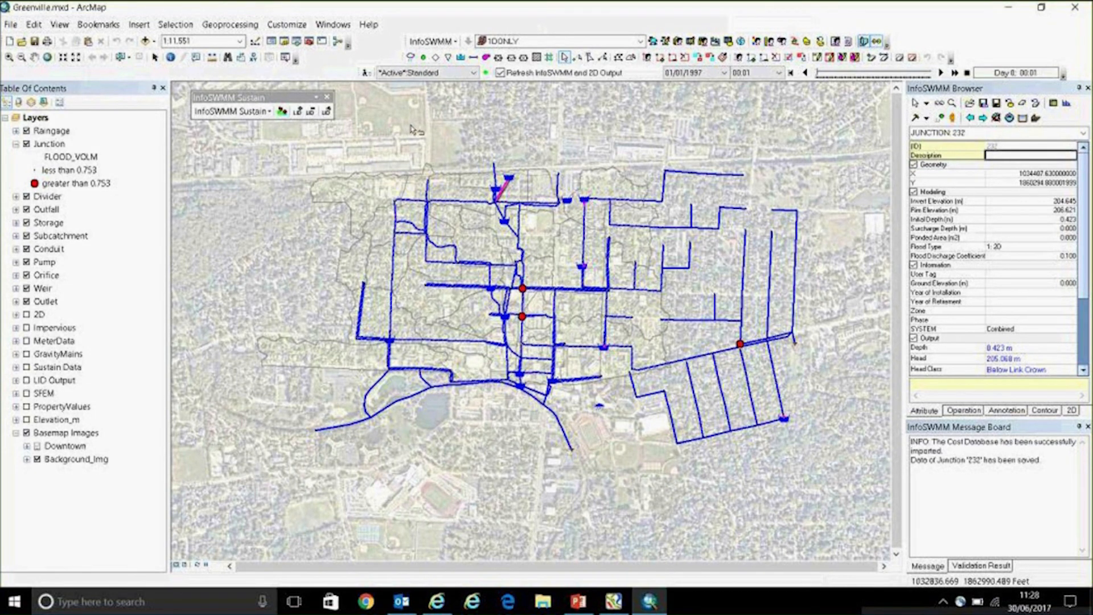
Reposition the InfoSWMM Sustain toolbar and review the ground condition layers and selected LID types in the Siting Manager.
drag(193, 98, 272, 98)
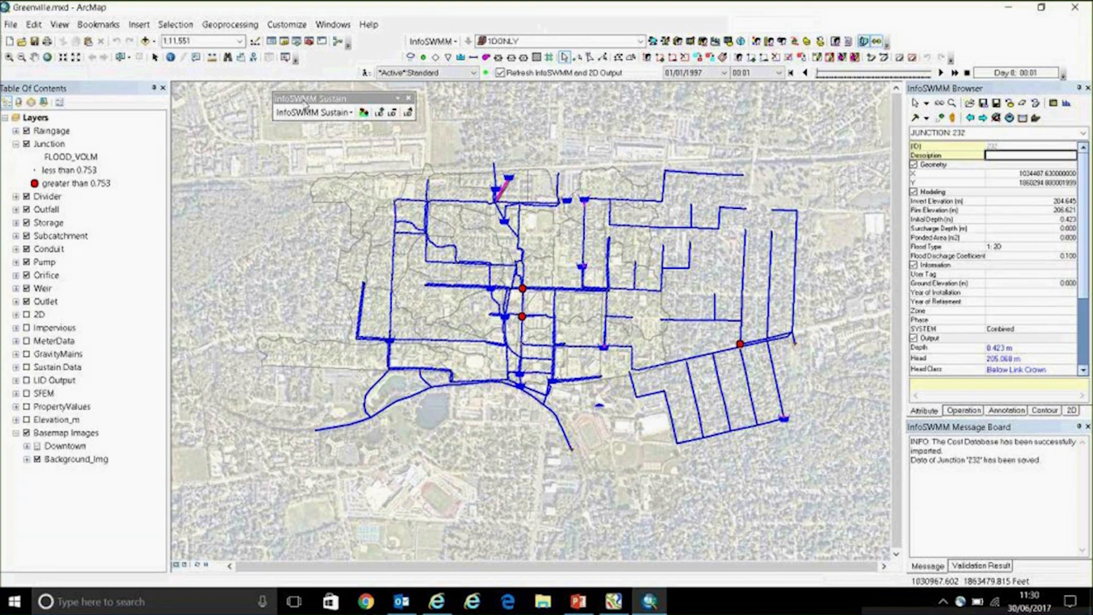
drag(302, 103, 259, 103)
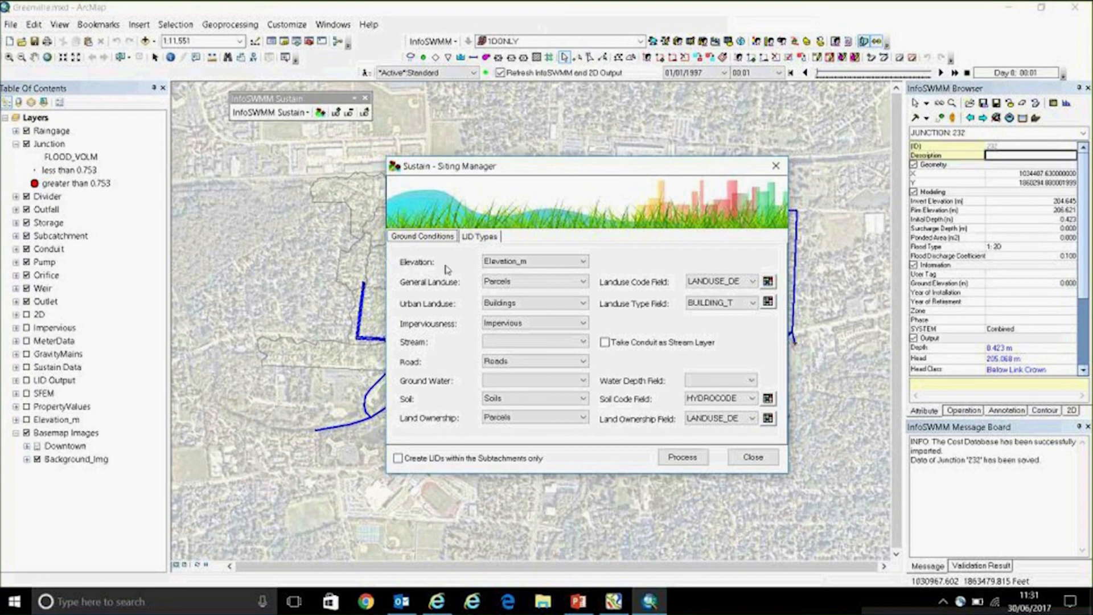
click(506, 398)
click(485, 238)
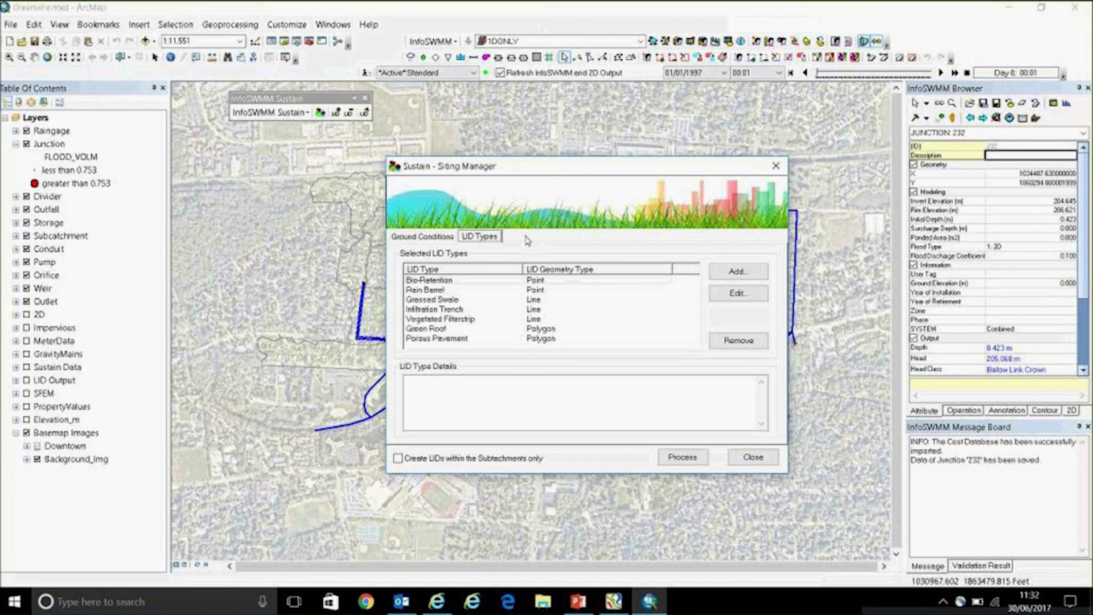
Browse the descriptions of LID types available to add, including Sand Filter (Surface), Cistern, Wet Pond and Dry Pond, without adding any.
click(746, 278)
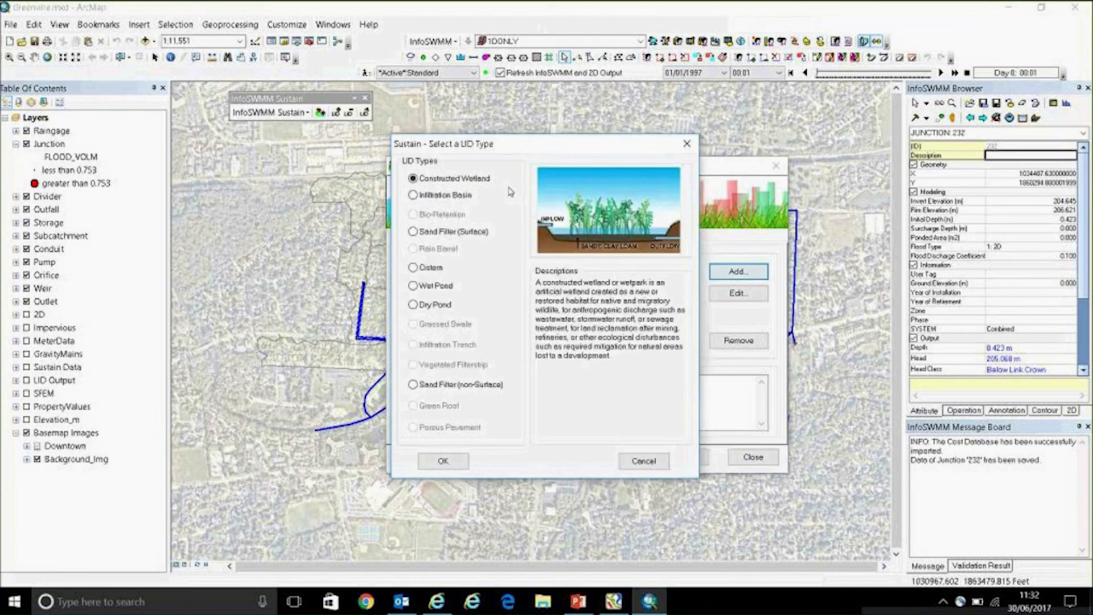
drag(528, 152, 430, 156)
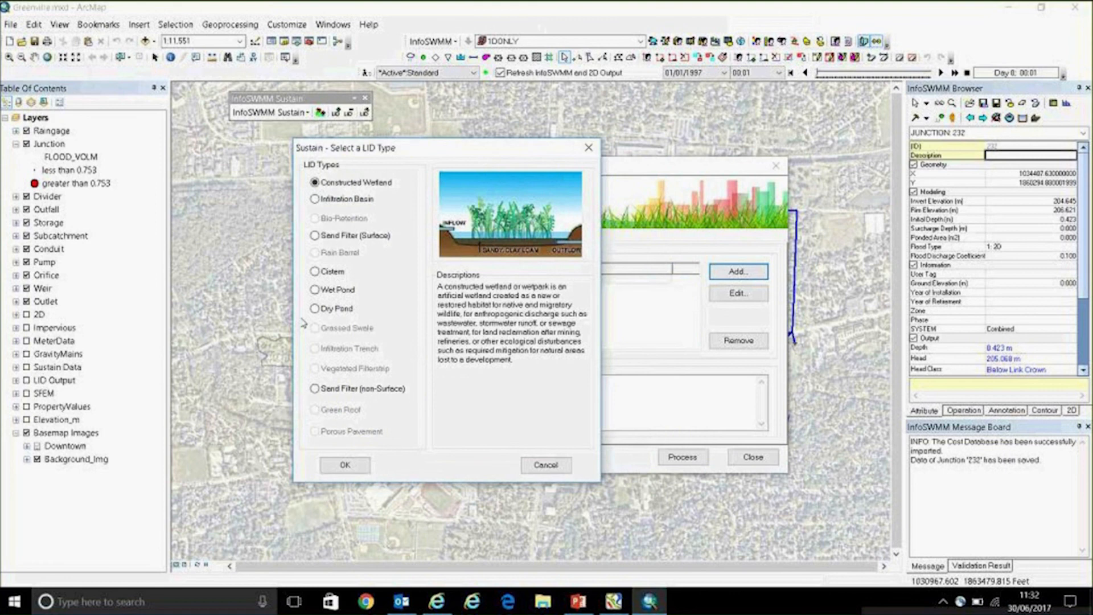
click(331, 237)
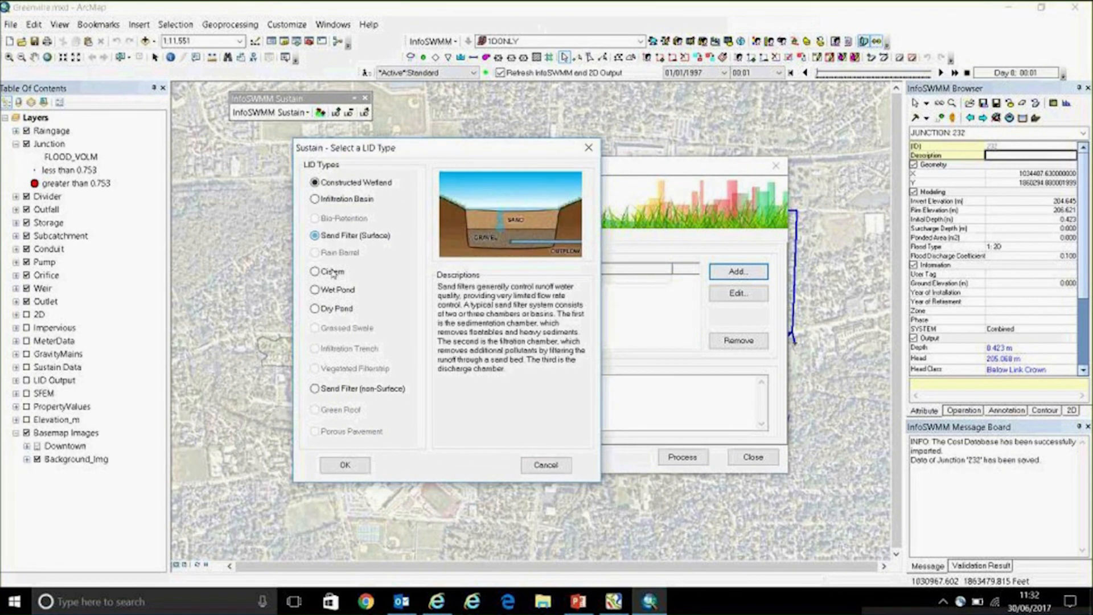
click(334, 273)
click(336, 291)
click(335, 310)
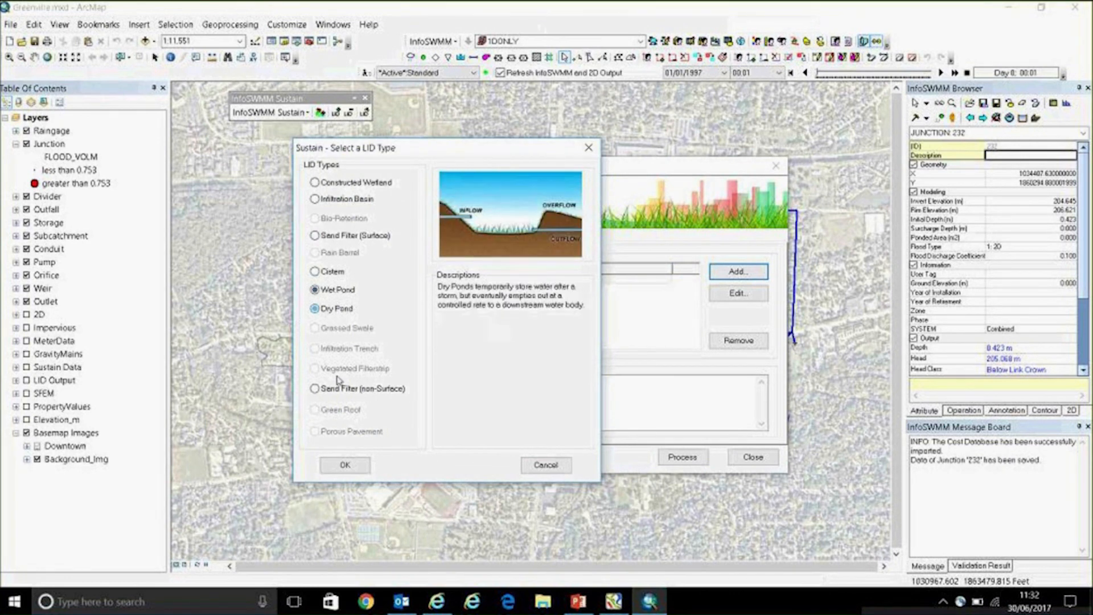
click(339, 388)
click(332, 237)
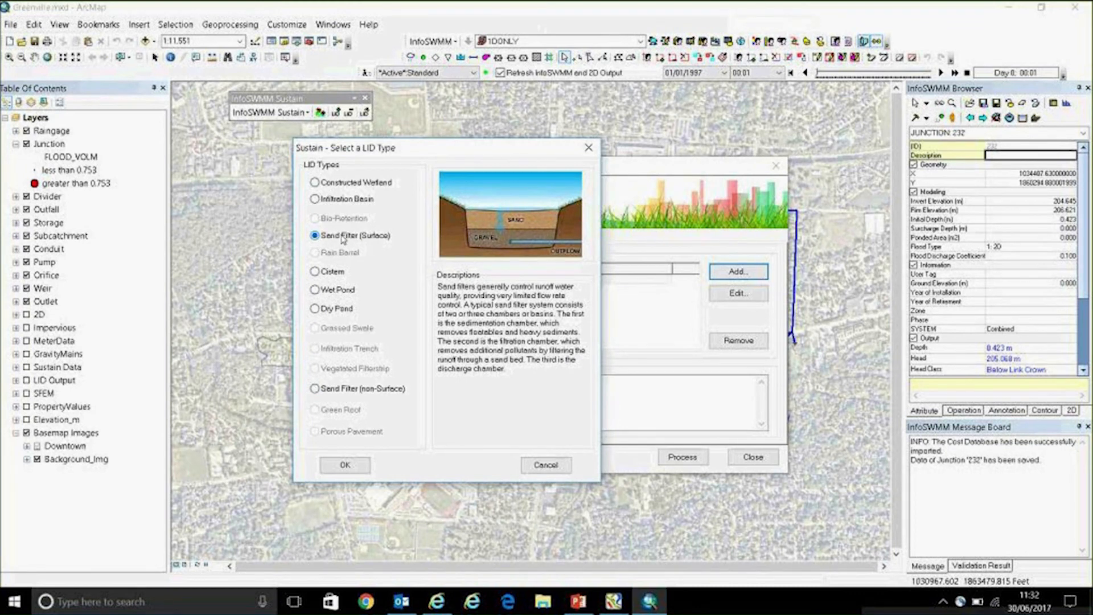
click(545, 464)
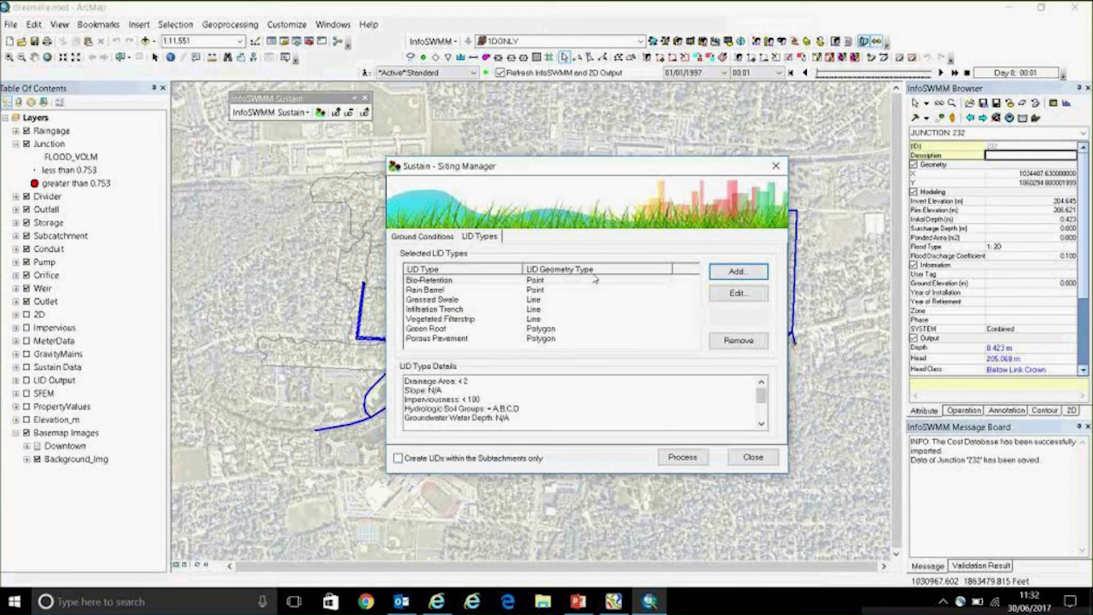
Review the siting details of the selected LID types from Rain Barrel through Green Roof in the Siting Manager.
click(447, 290)
click(437, 300)
click(438, 311)
click(434, 319)
click(430, 329)
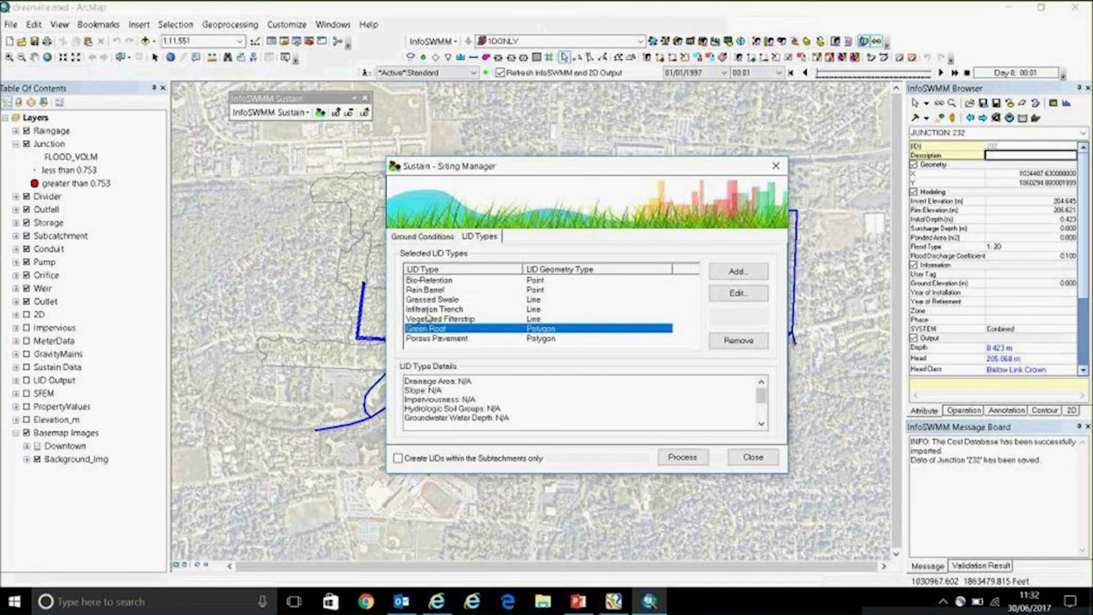
click(431, 299)
click(431, 290)
Examine the Bio-Retention siting criteria for drainage area, imperviousness, soil groups and road buffer, then dismiss them unchanged.
click(431, 280)
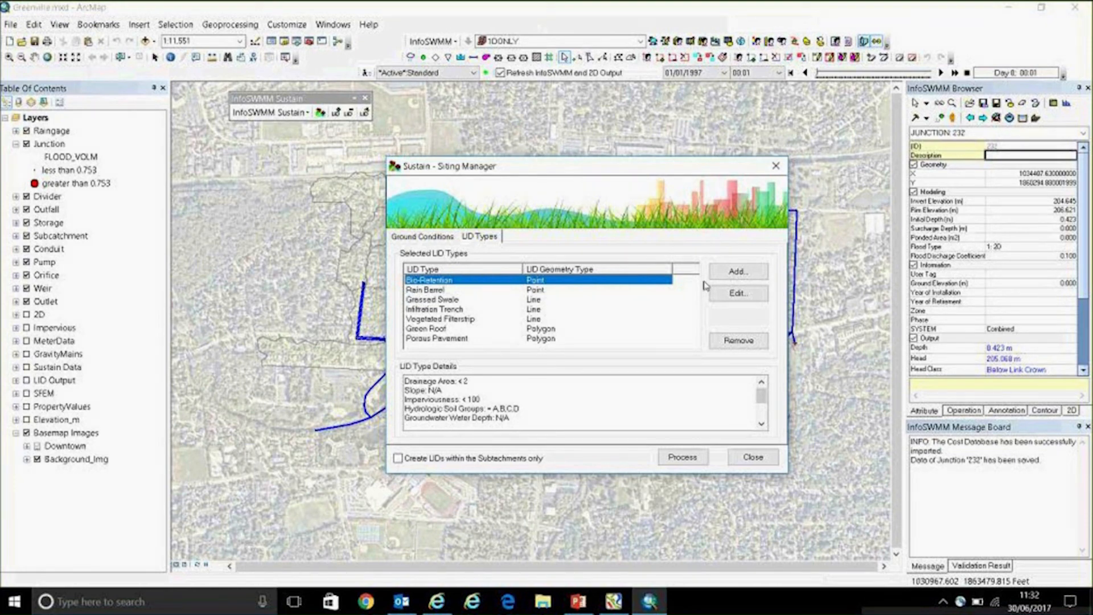
click(729, 297)
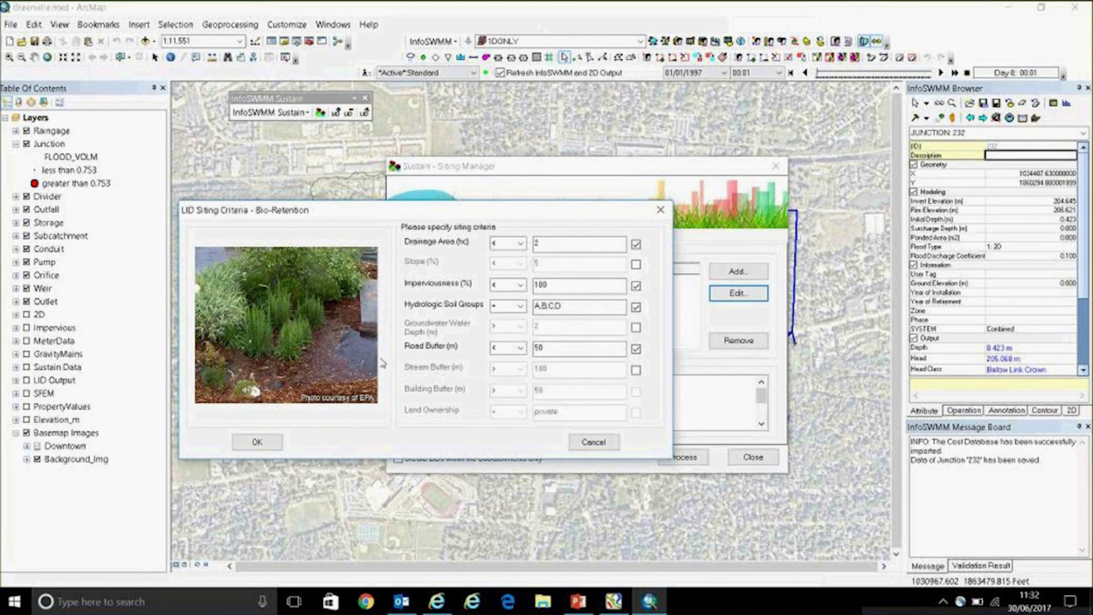
drag(316, 214, 275, 199)
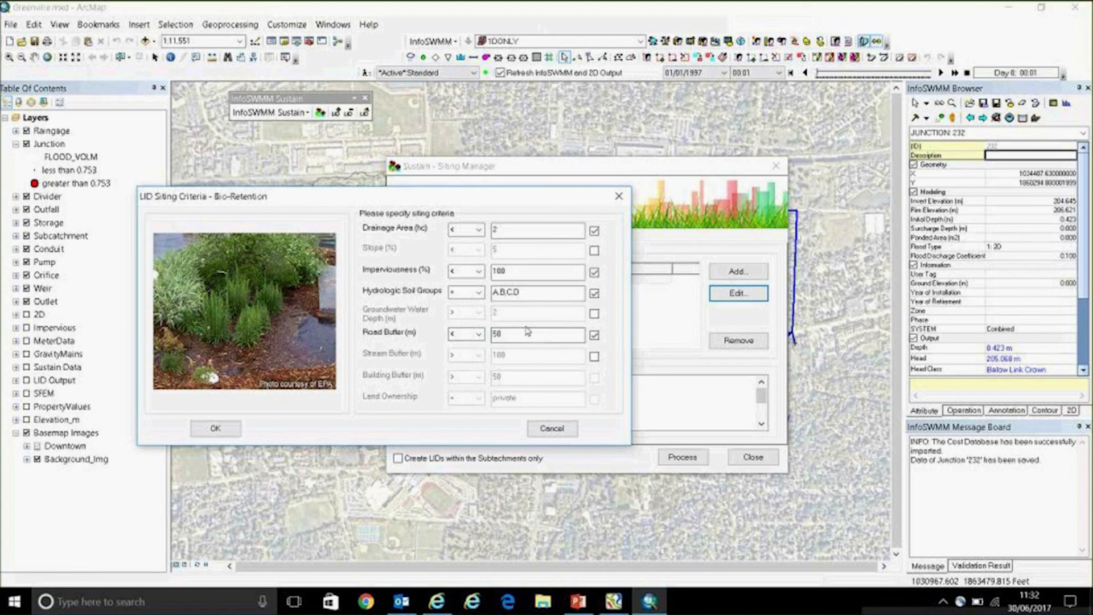
drag(493, 203, 432, 222)
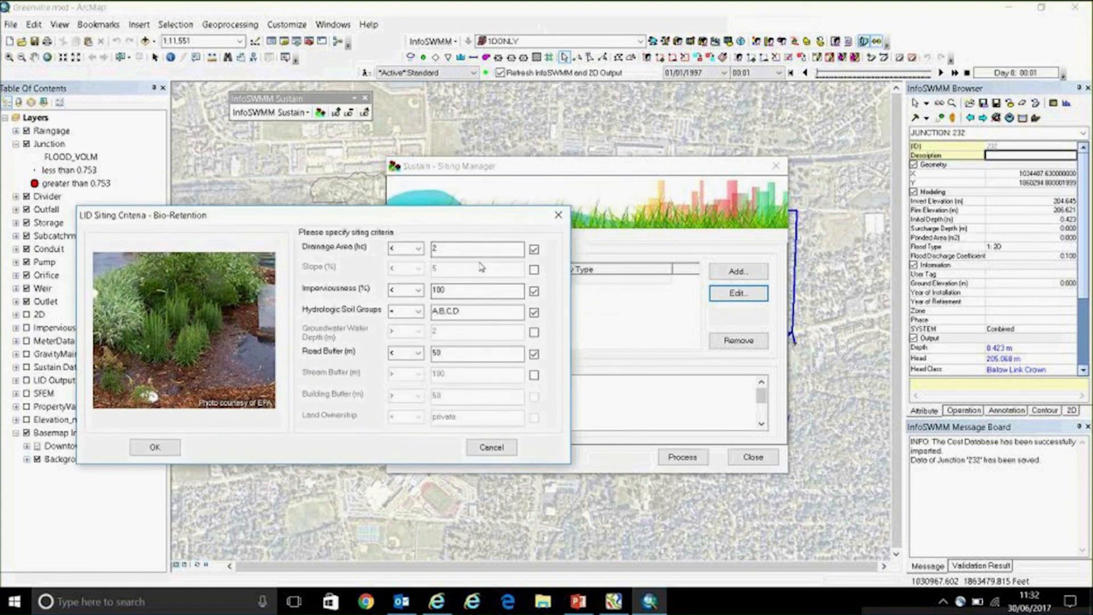
click(559, 215)
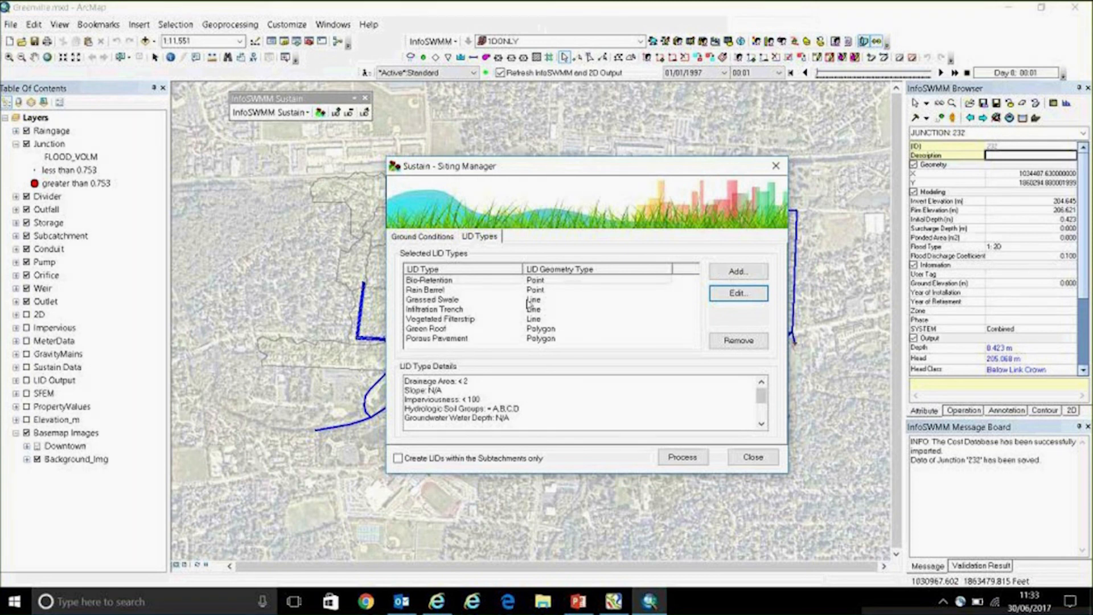
Check the siting details of the LID types from Rain Barrel to Vegetated Filterstrip and close the Siting Manager.
click(483, 289)
key(Down)
key(Down)
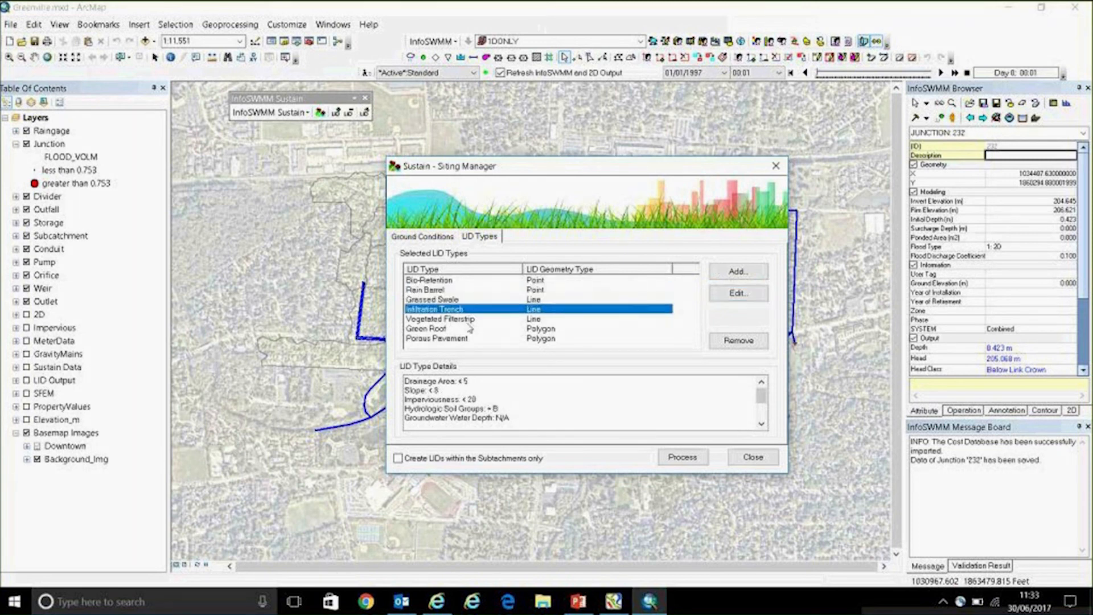
key(Down)
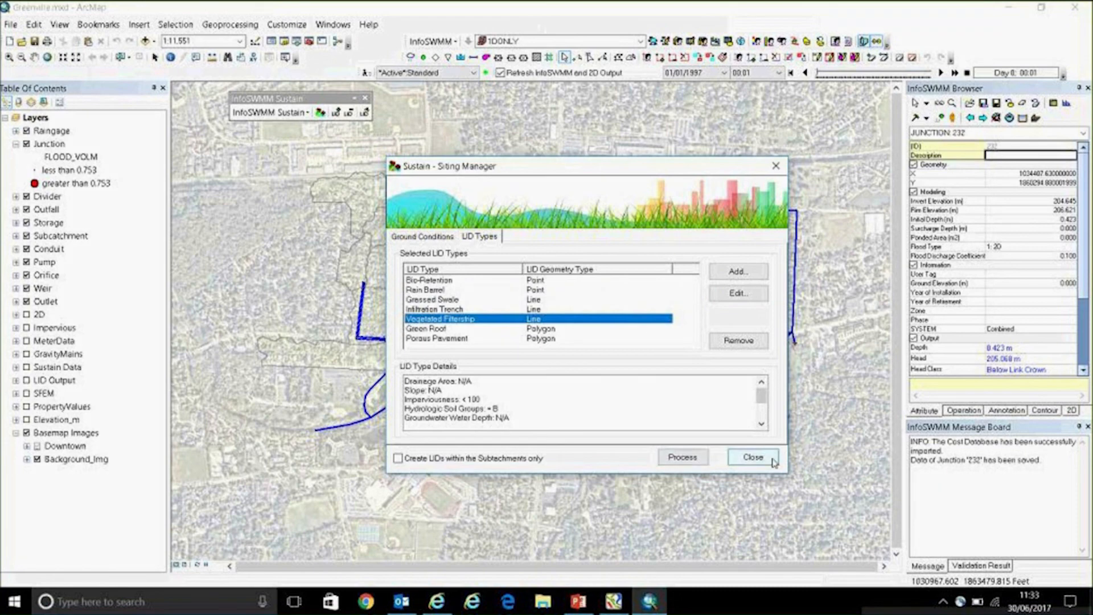
click(753, 457)
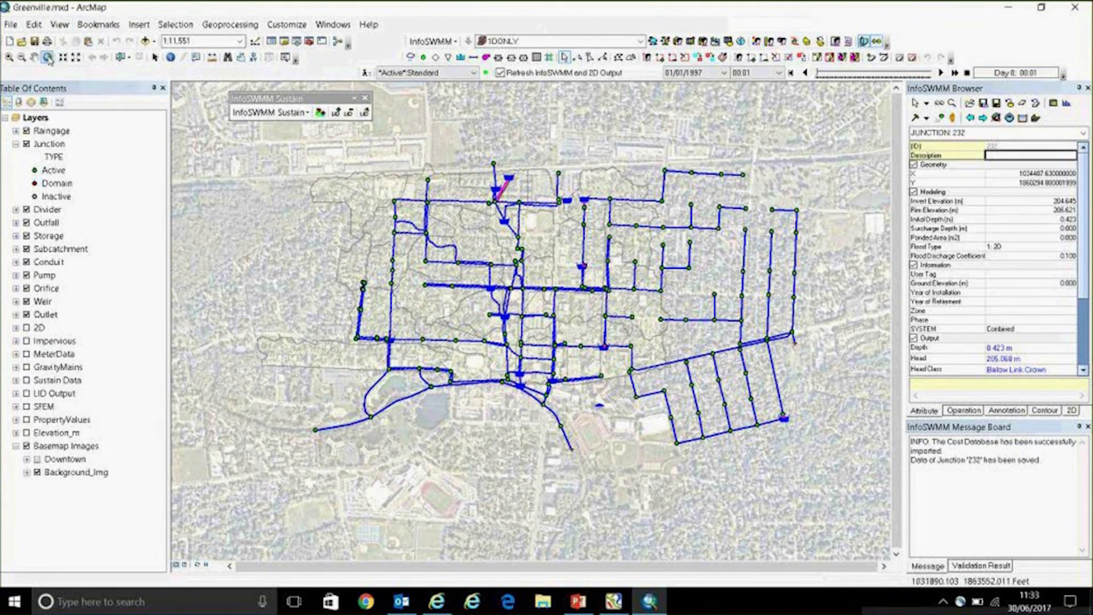
View the bookmarked area of the Greenville network at 1:1,500 and return to the full network extent.
click(96, 25)
click(127, 102)
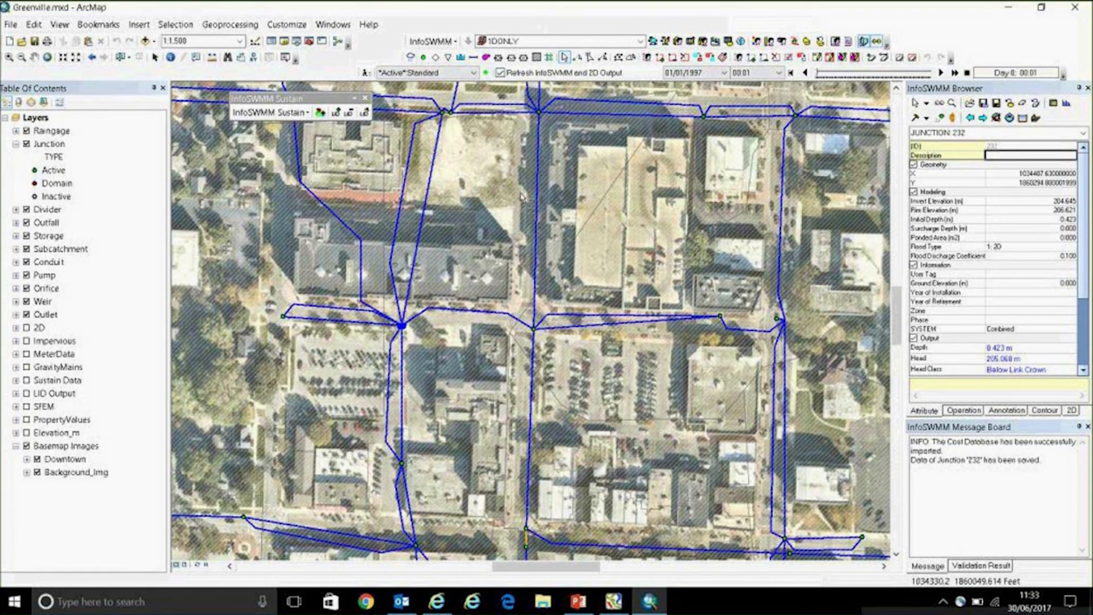
scroll(563, 242, down, 1)
scroll(563, 242, up, 5)
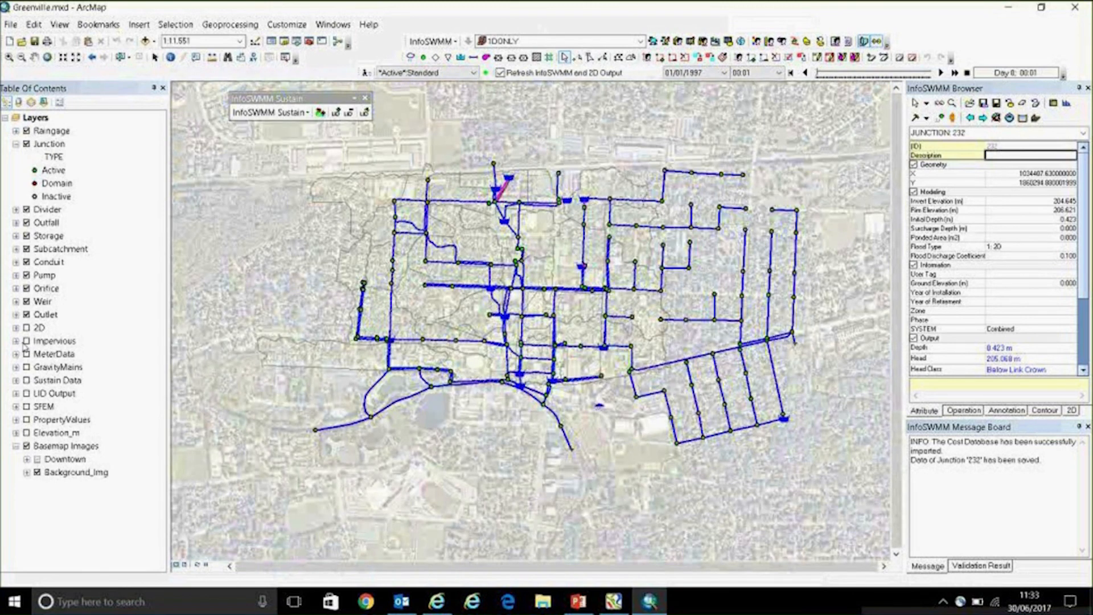
Expand the Sustain Data and LID Output layer groups, display the LID Output on the map and show the LID layer's legend.
click(16, 380)
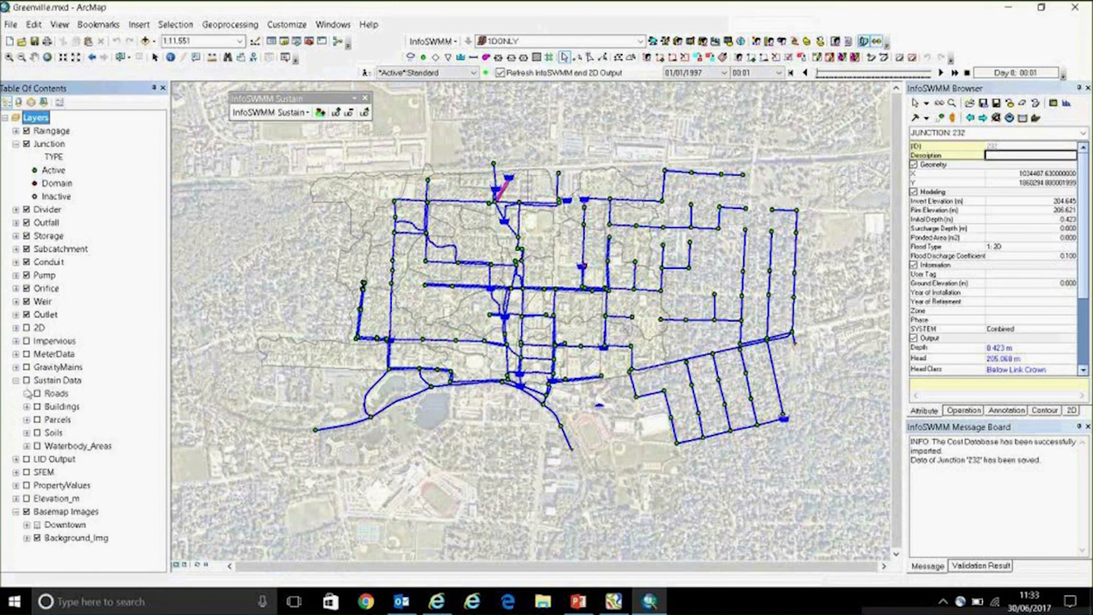
click(16, 459)
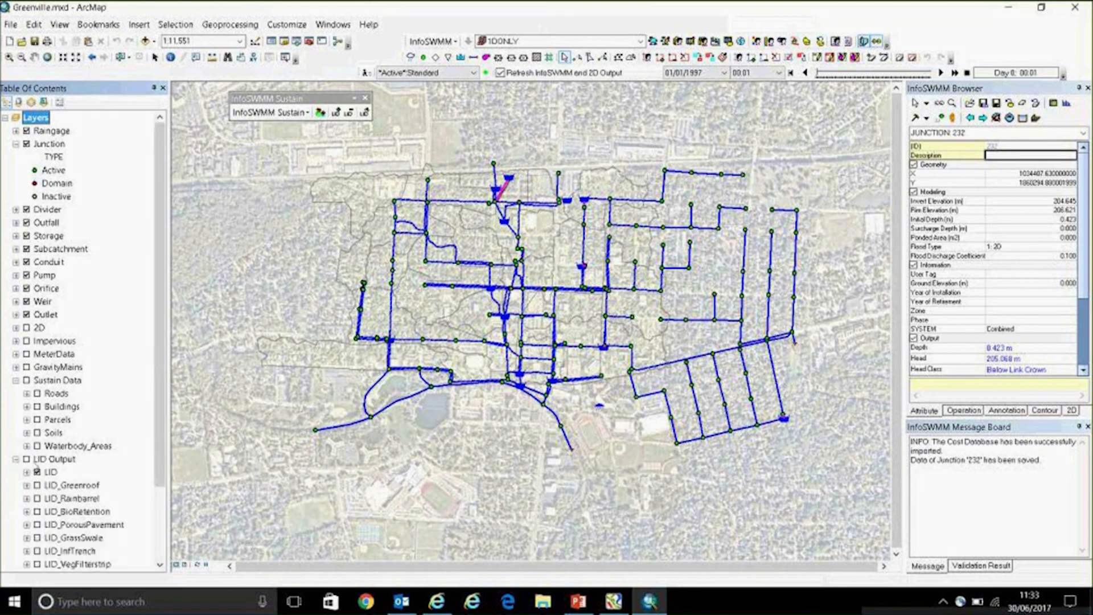
click(26, 459)
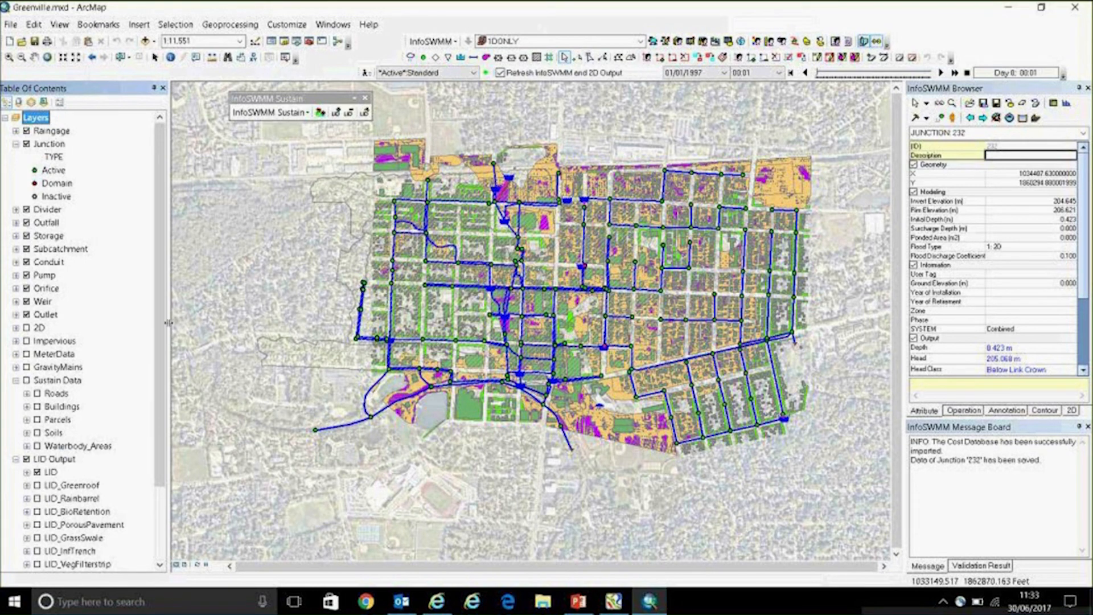
scroll(85, 376, down, 2)
click(27, 393)
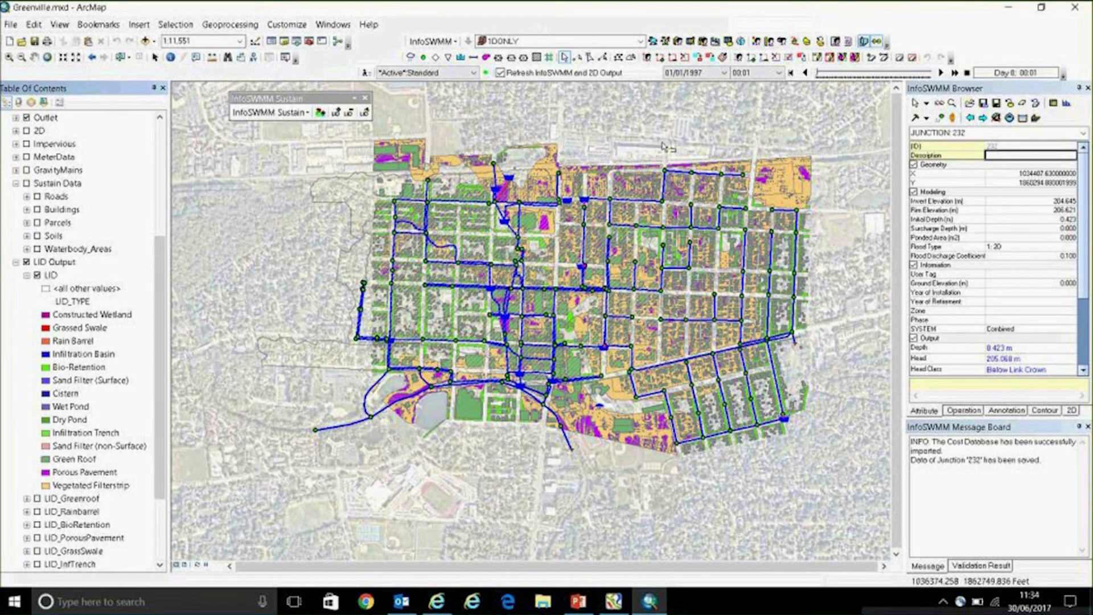
Examine the sited LIDs along the northern part of the network at 1:5,000.
drag(664, 149, 622, 195)
scroll(558, 199, down, 1)
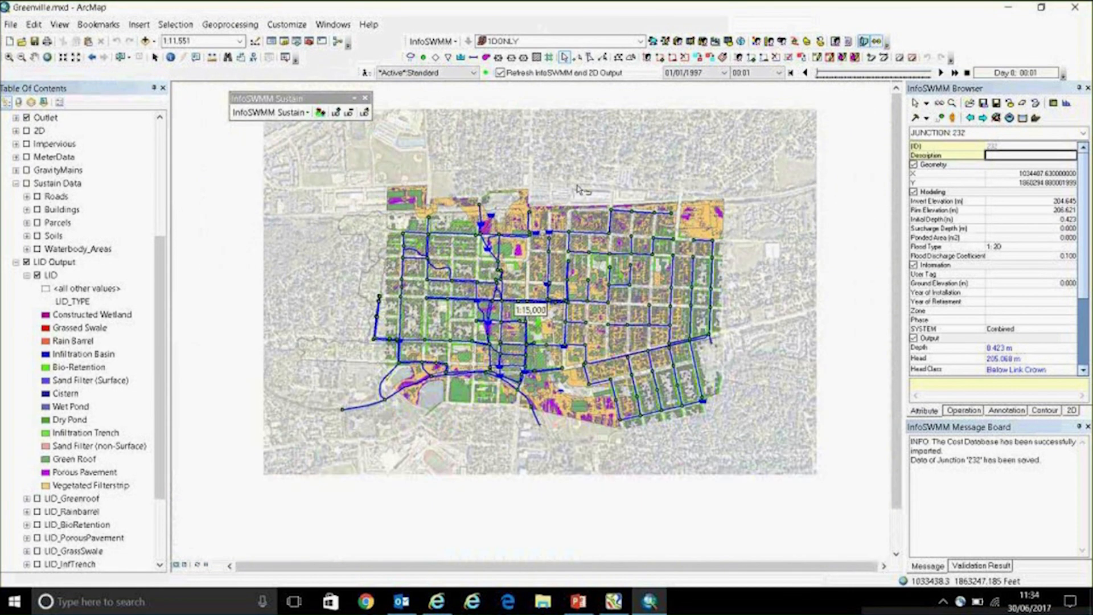
scroll(586, 175, up, 2)
scroll(484, 193, up, 1)
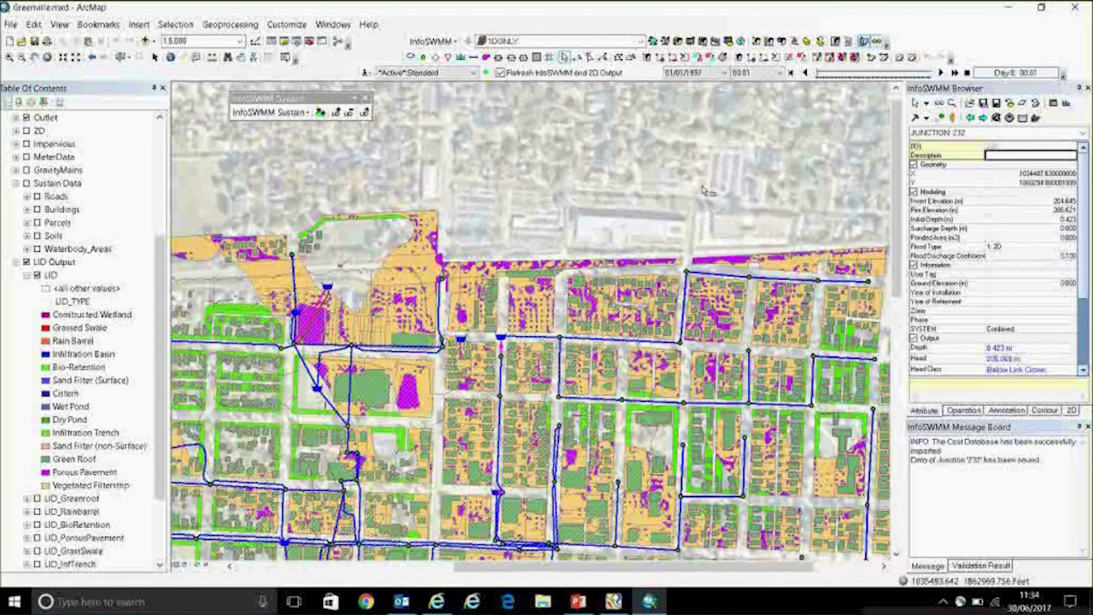
Draw a new LID polygon just north of the network and assign it the Wet Pond type.
click(336, 112)
click(464, 156)
click(698, 184)
click(683, 238)
double_click(475, 216)
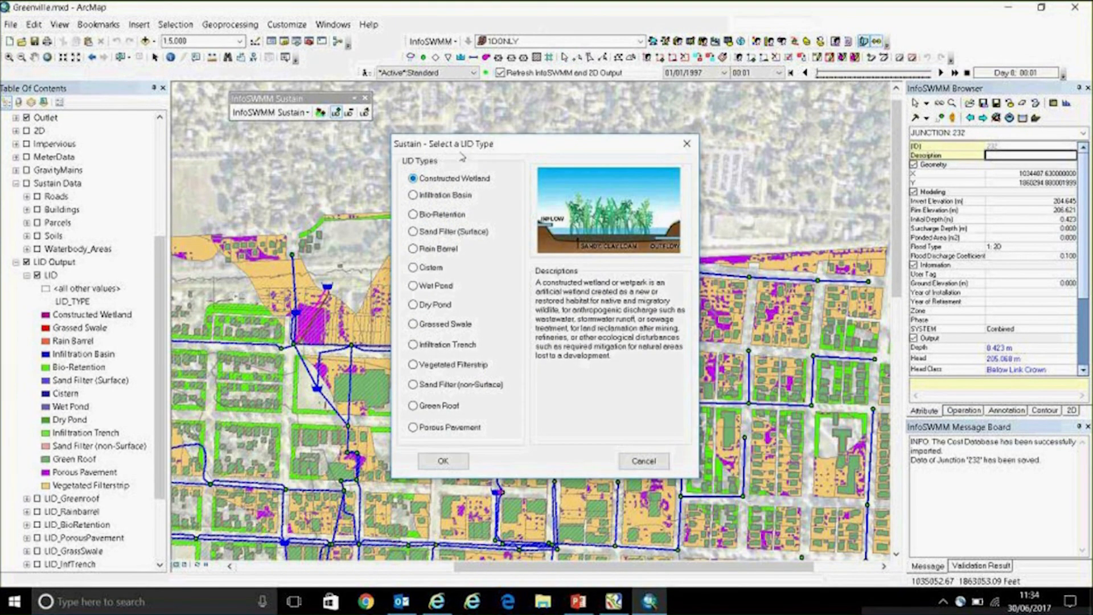
click(432, 288)
click(455, 459)
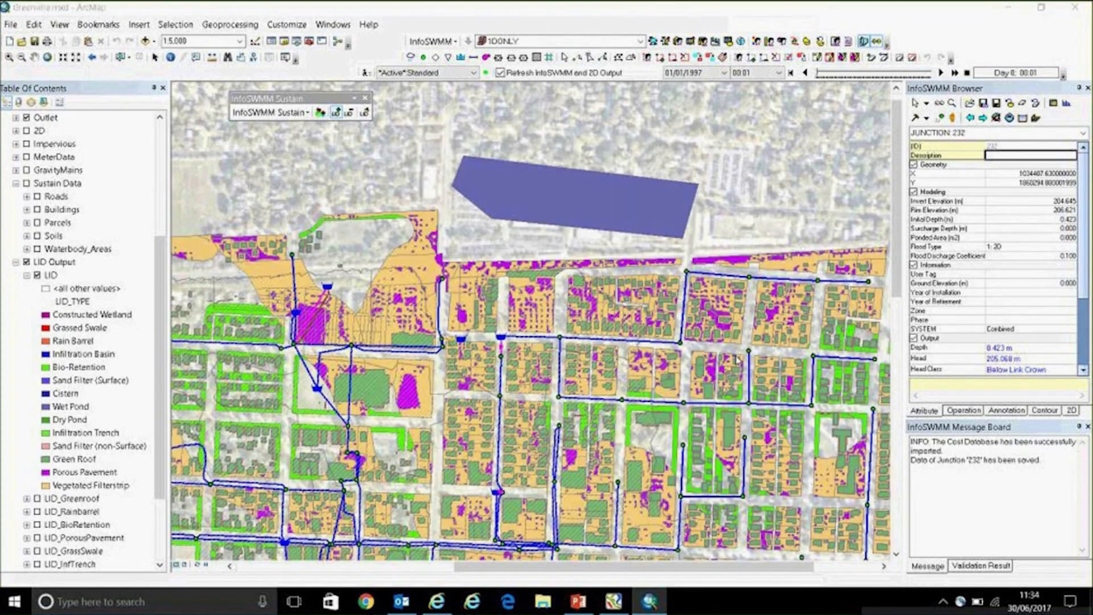
Delete the wet pond polygon drawn north of the network.
click(618, 209)
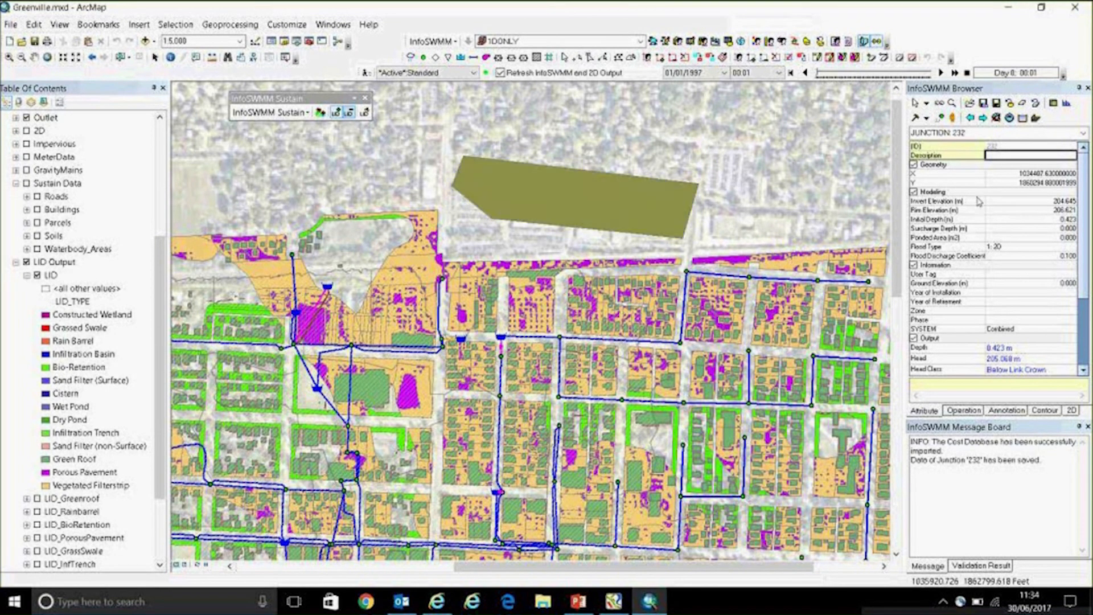
key(Delete)
click(584, 332)
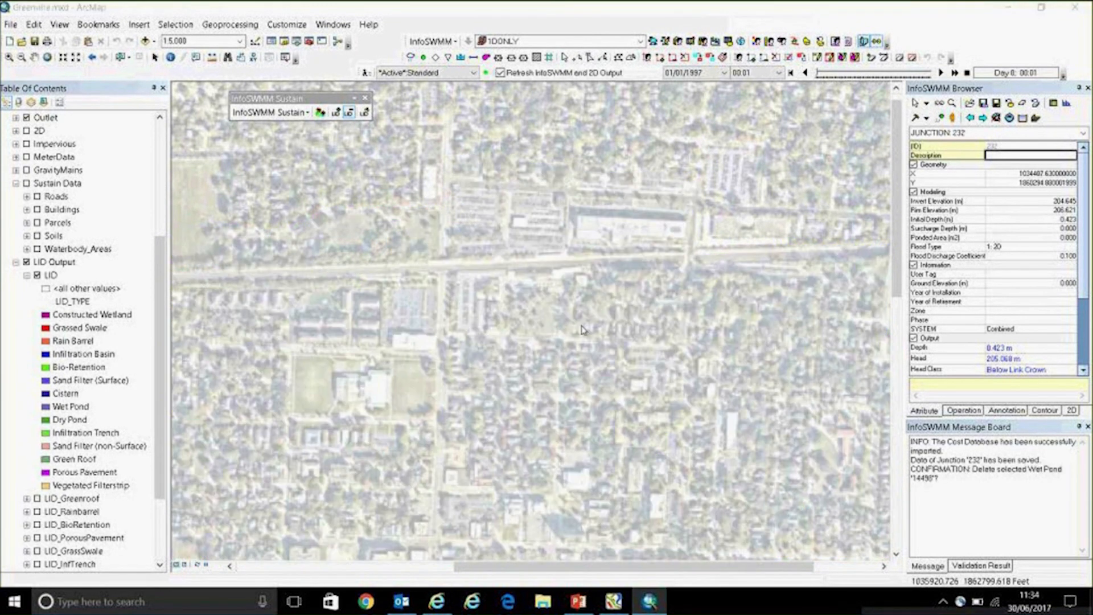
Open the Sustain Optimizer and compare the Scatter Search and NSGA-II technique settings, leaving NSGA-II selected.
click(48, 57)
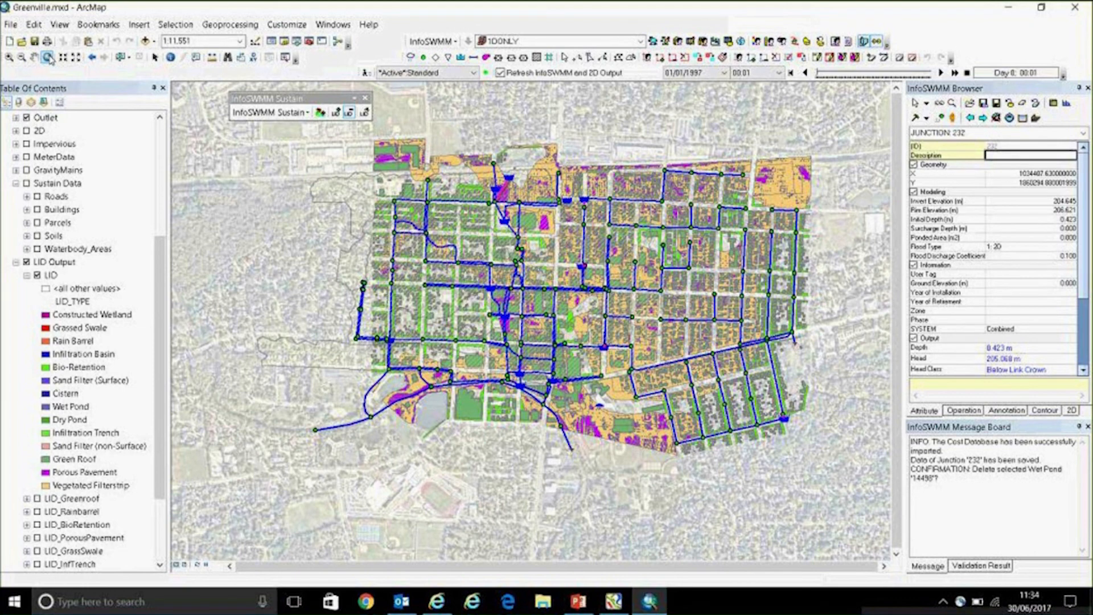
click(365, 112)
drag(504, 165, 410, 186)
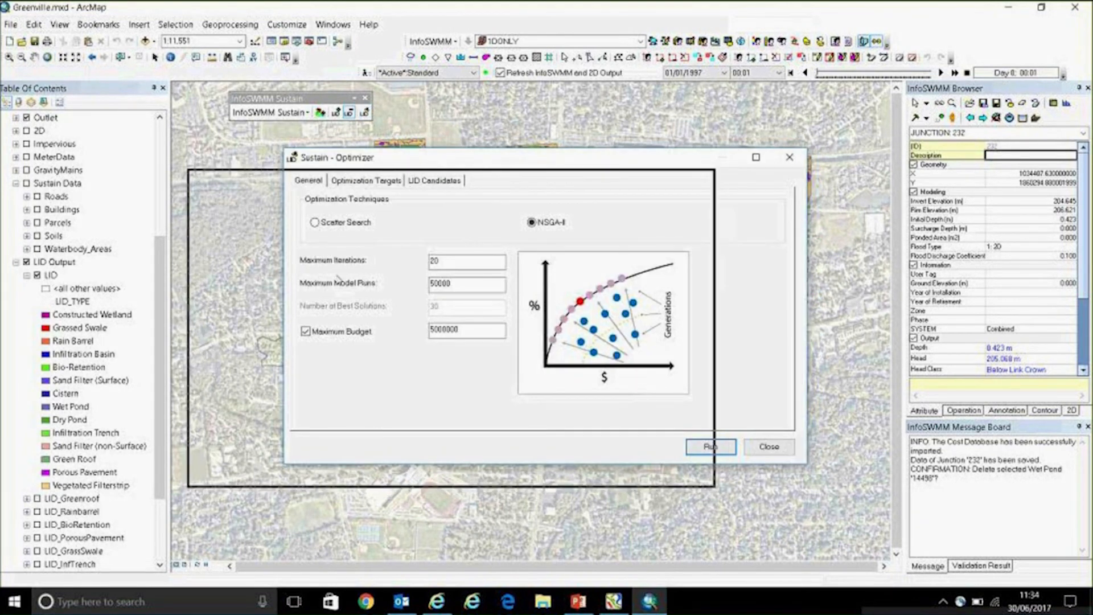
click(230, 198)
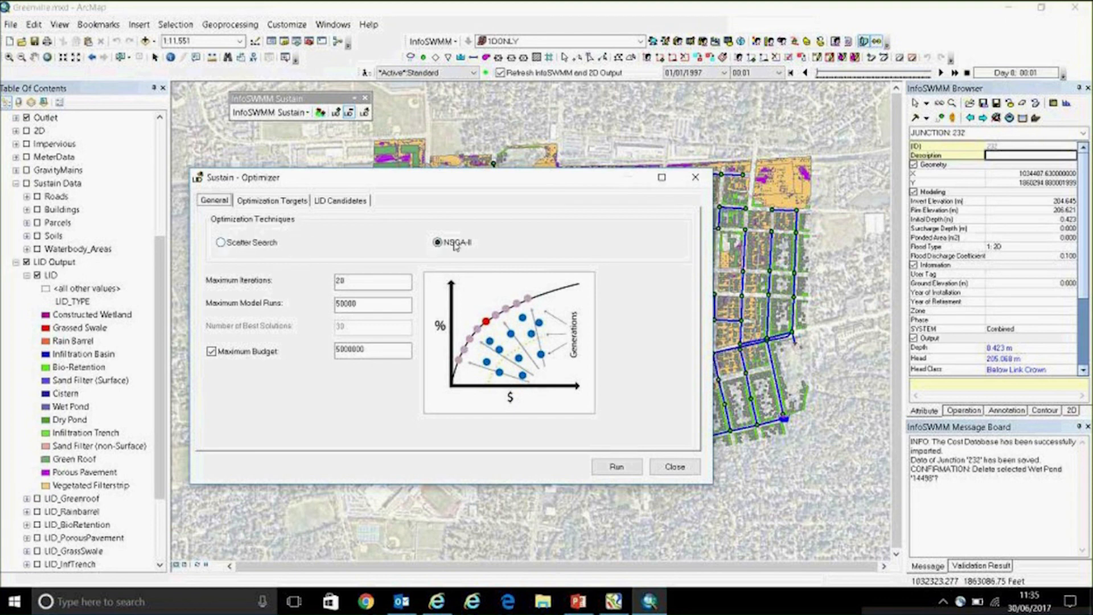
click(238, 242)
click(453, 243)
click(261, 245)
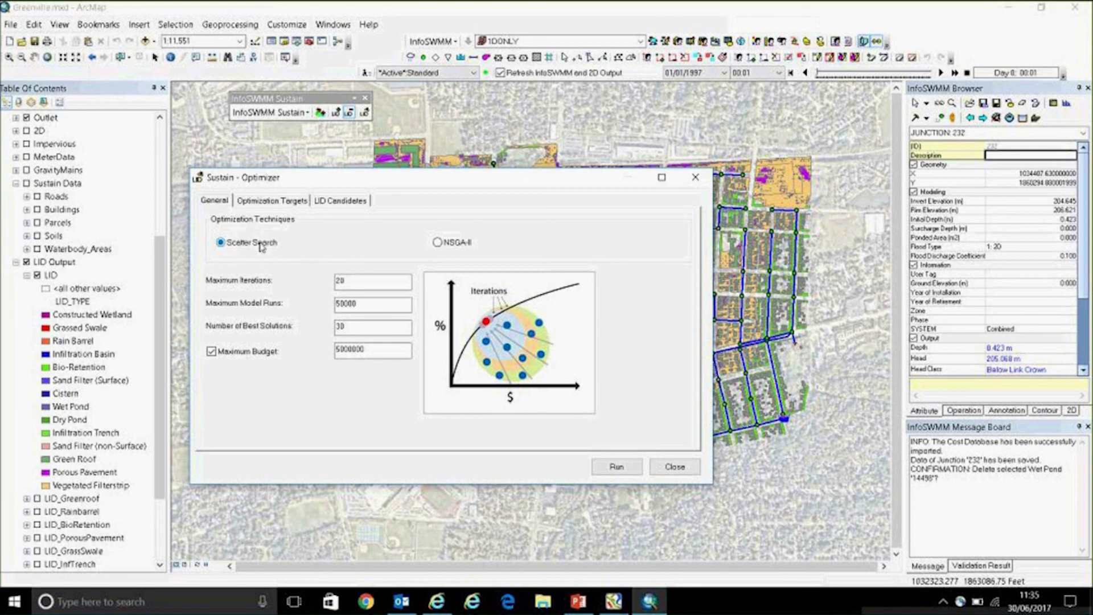
click(468, 244)
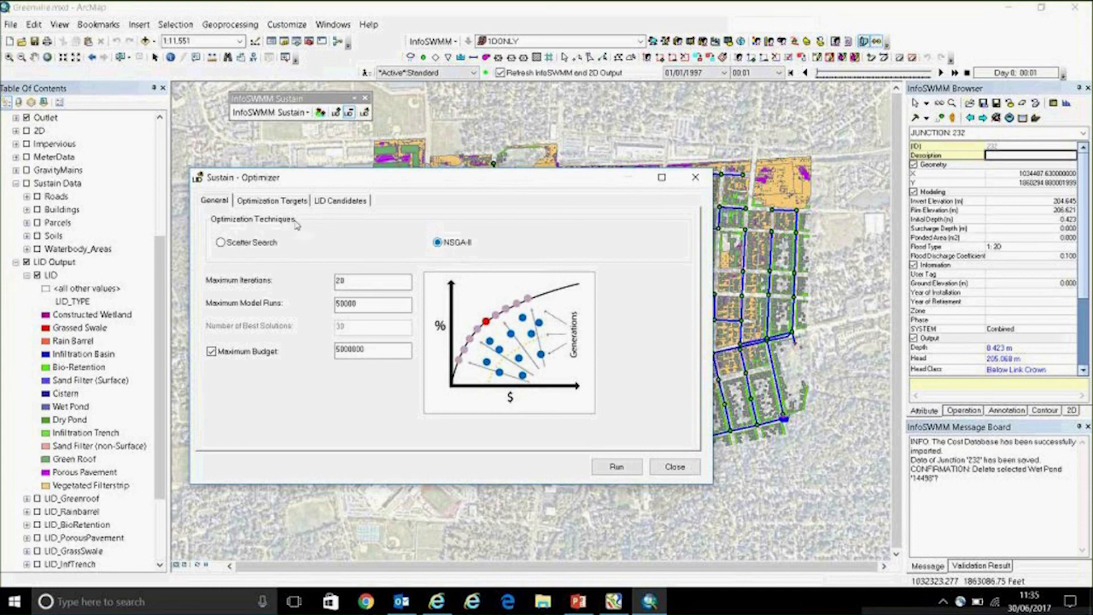
Review the optimization targets for runoff and pollutant reduction of subcatchments D10 and D50.
click(285, 202)
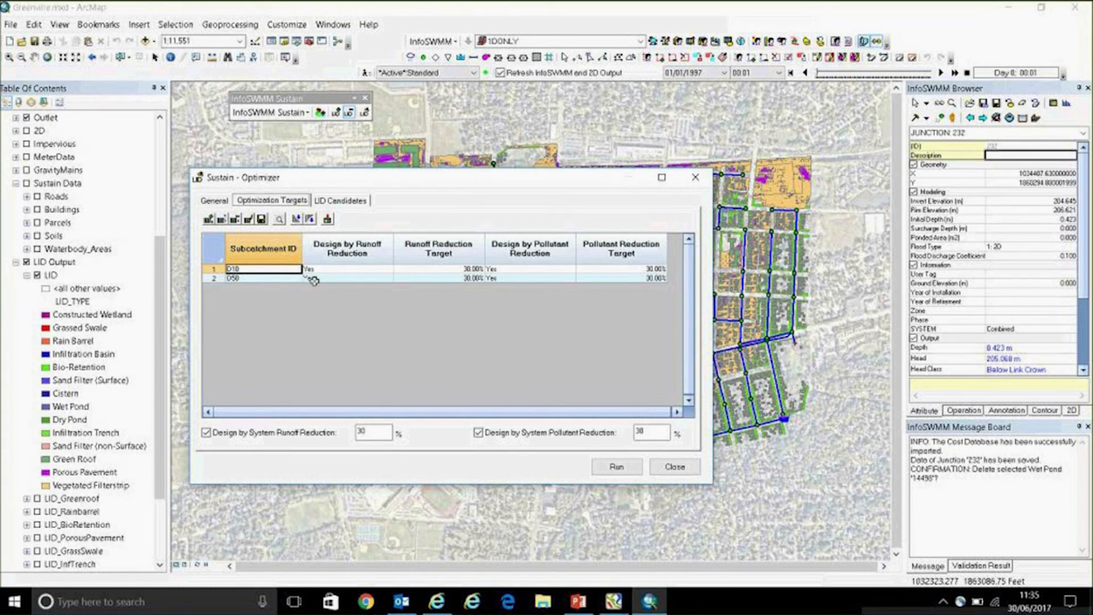
click(437, 268)
click(616, 267)
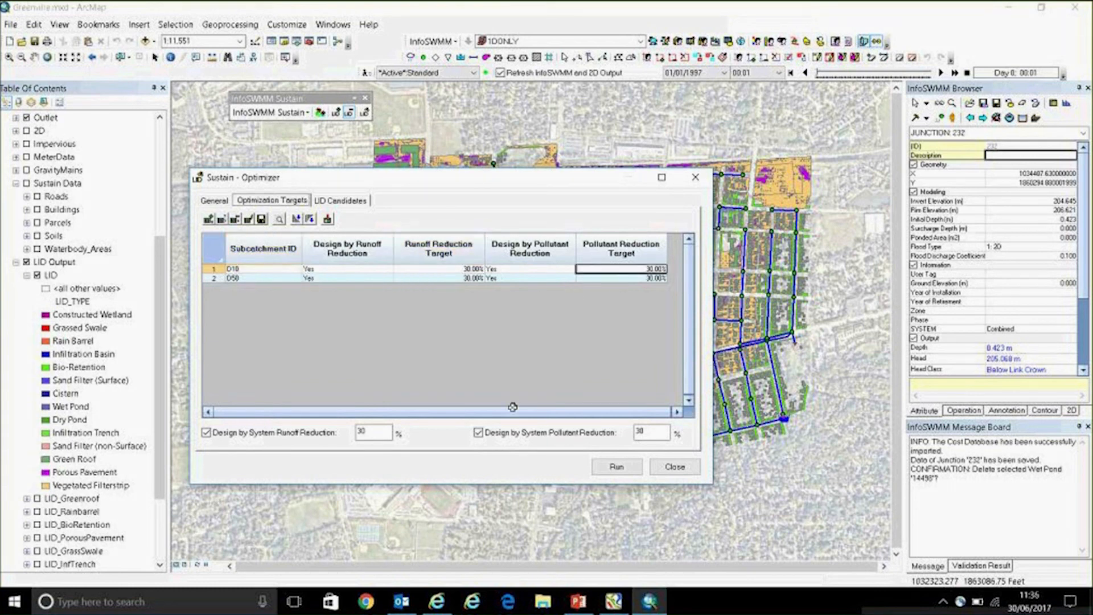
click(259, 267)
click(256, 277)
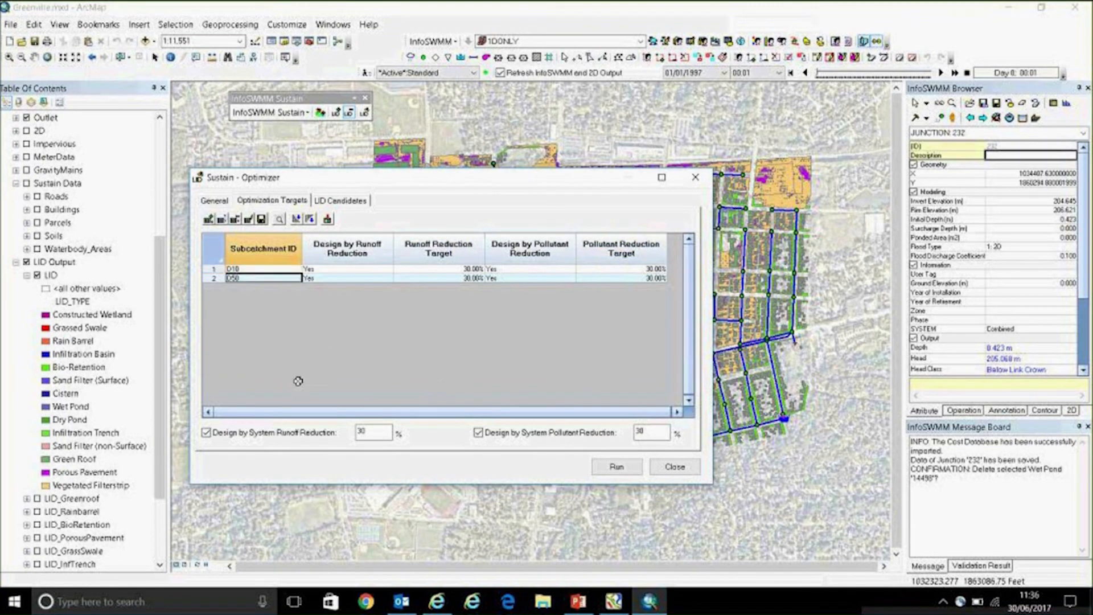
From the LID candidates, open the LID Control editor and review the permeable pavement's surface, soil, pavement, storage and drain layers.
click(342, 202)
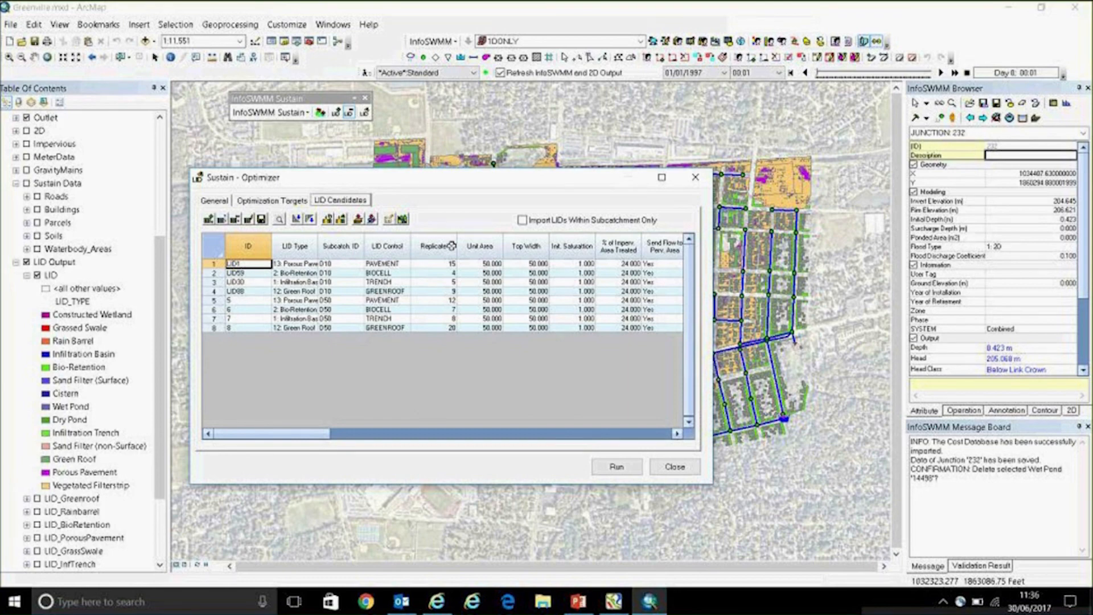
click(403, 219)
drag(519, 181, 837, 245)
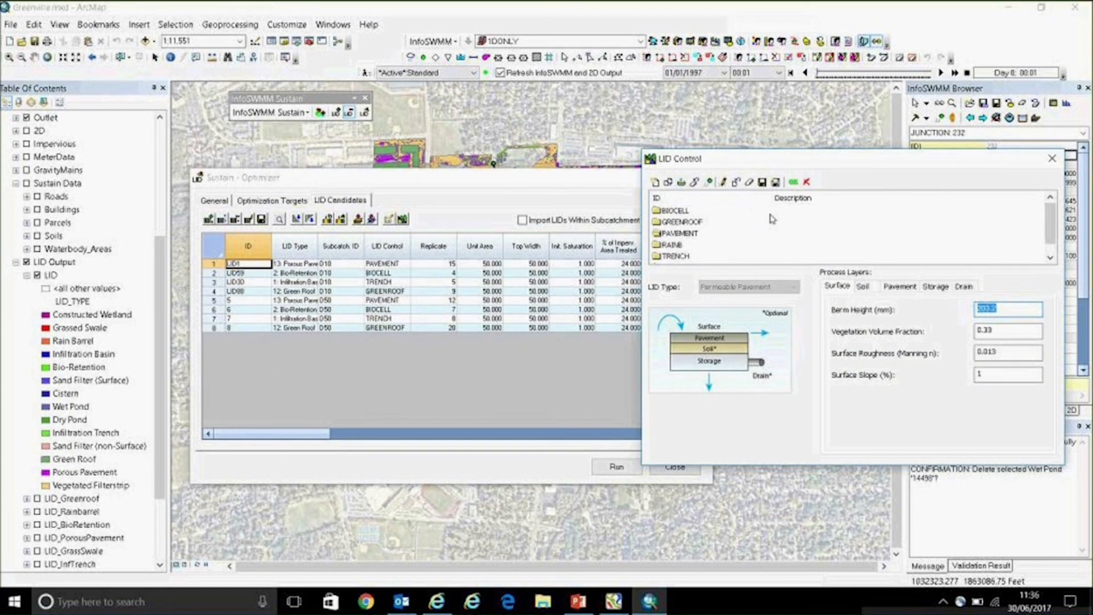
click(864, 287)
click(900, 287)
click(935, 287)
click(963, 287)
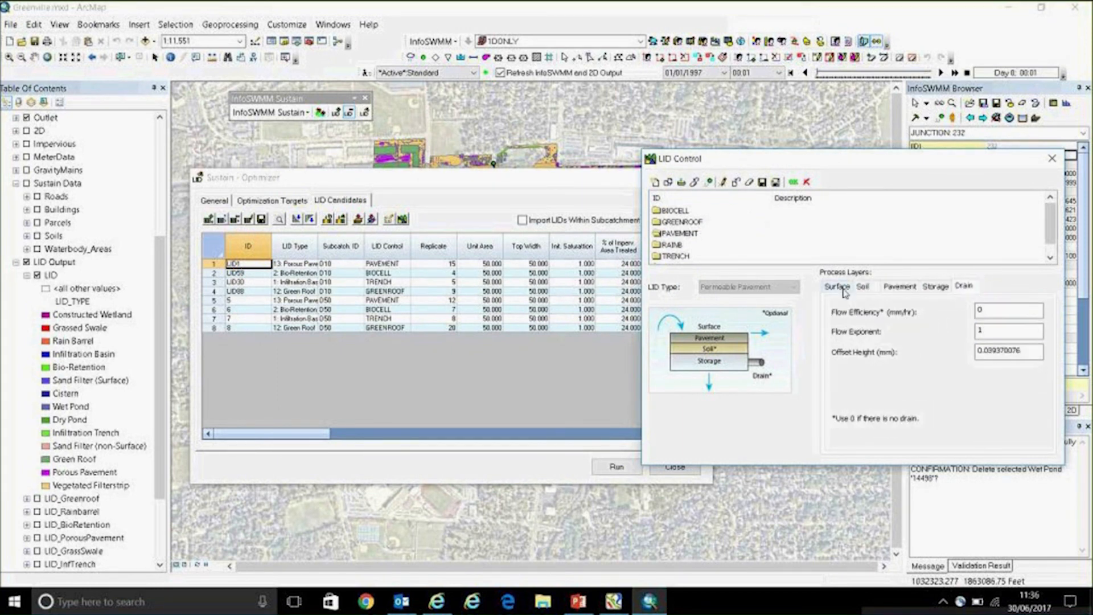
click(844, 291)
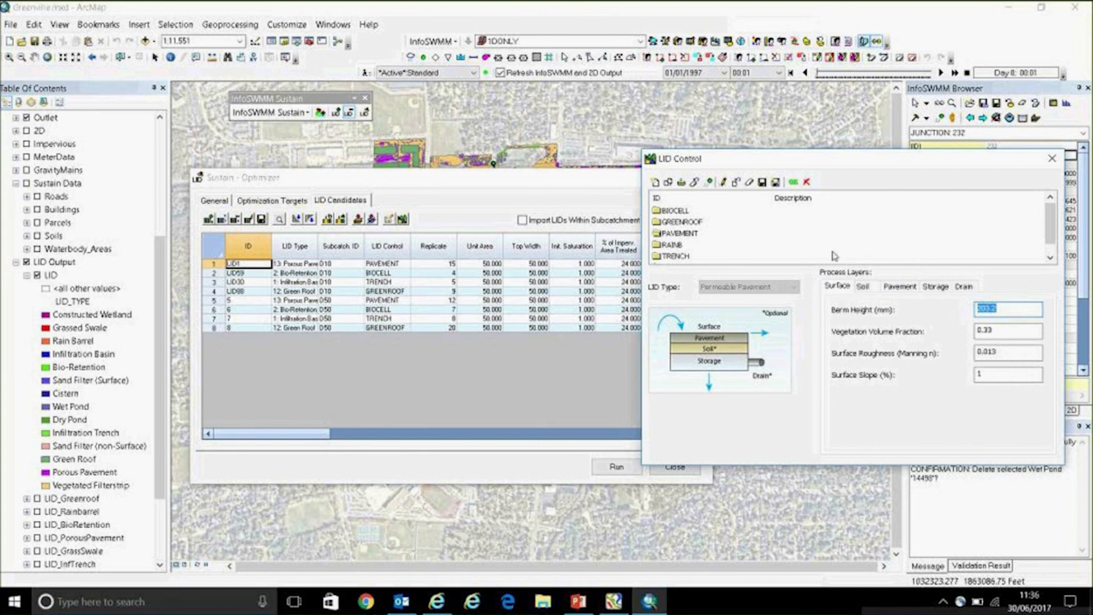
click(863, 286)
key(Right)
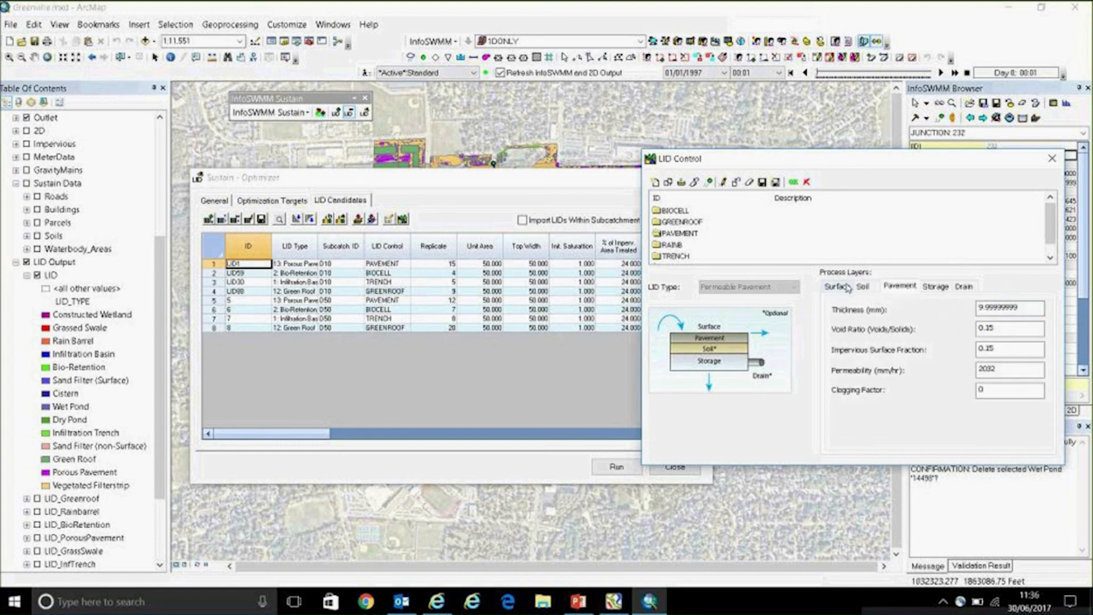
click(846, 287)
Check the definitions of the LID controls from BIOCELL to TRENCH and close the LID Control editor.
click(674, 211)
click(678, 223)
click(675, 236)
click(675, 246)
click(677, 256)
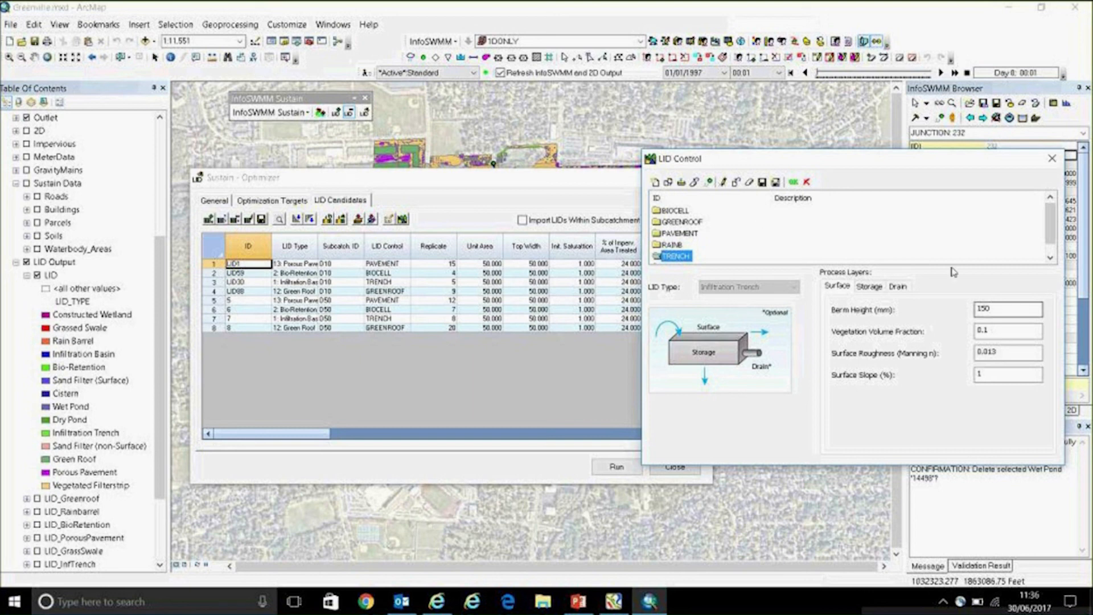
click(1052, 159)
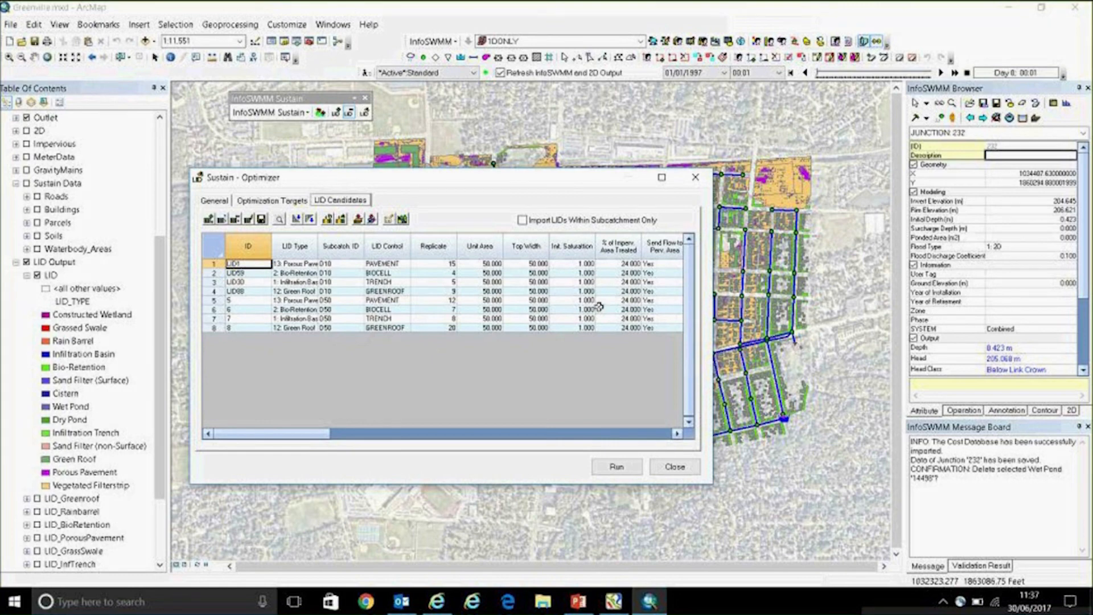
Review the attributes, optimization stepping and cost settings of LID candidate LID1, and close the Optimizer.
click(389, 220)
drag(501, 150, 734, 166)
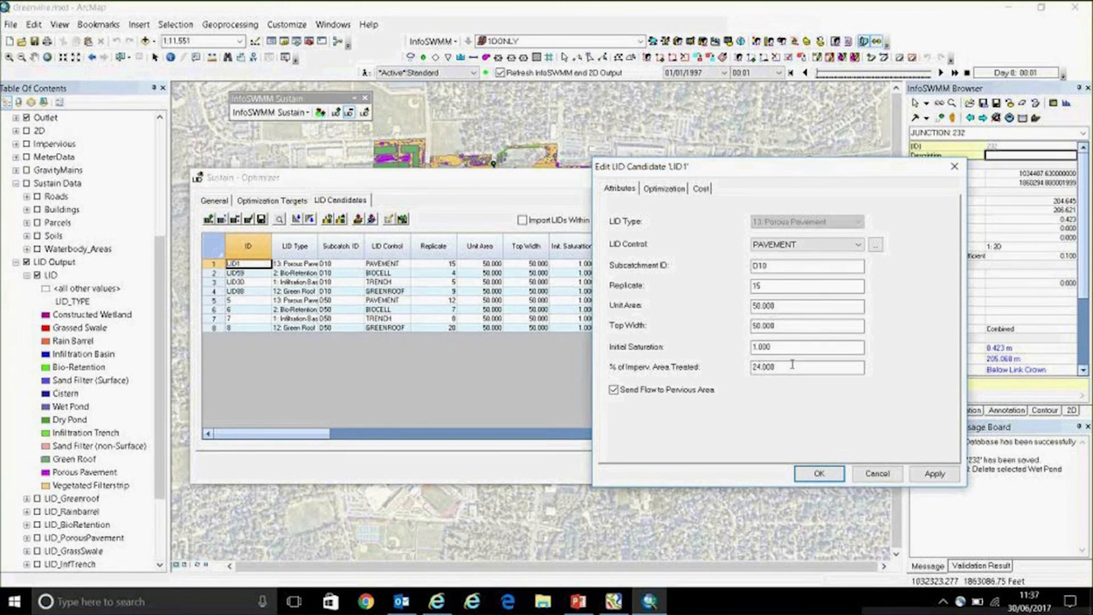
click(652, 191)
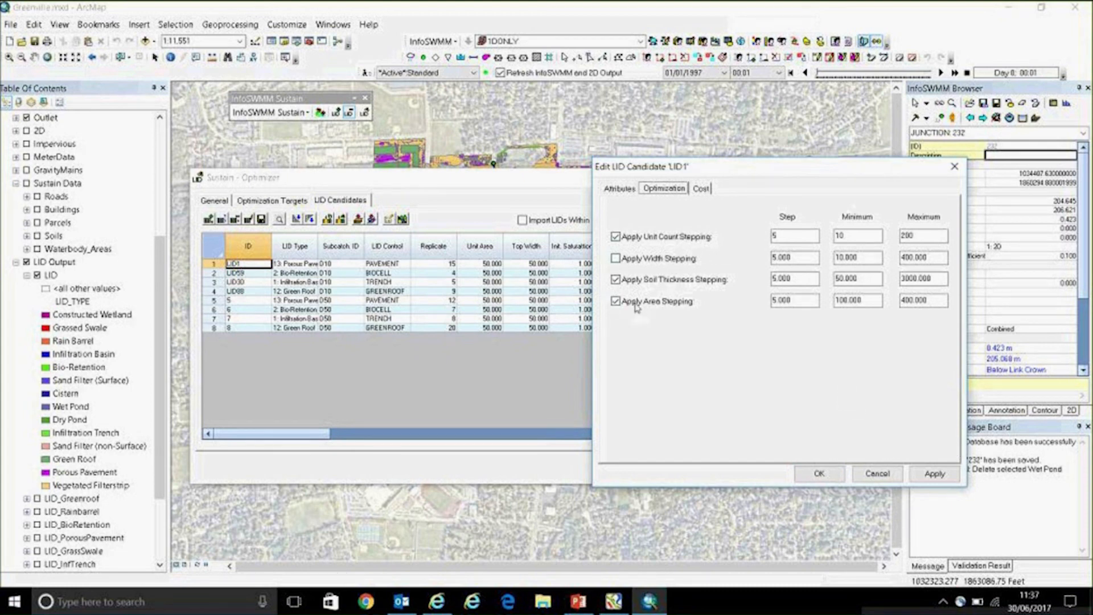
double_click(777, 300)
click(876, 304)
click(943, 301)
click(701, 188)
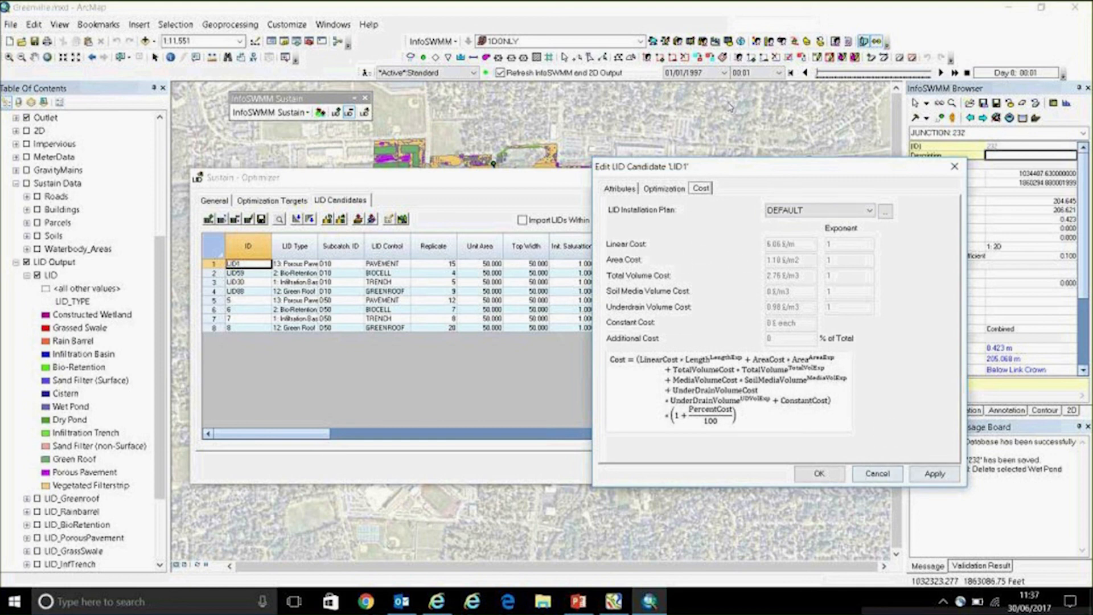
click(819, 475)
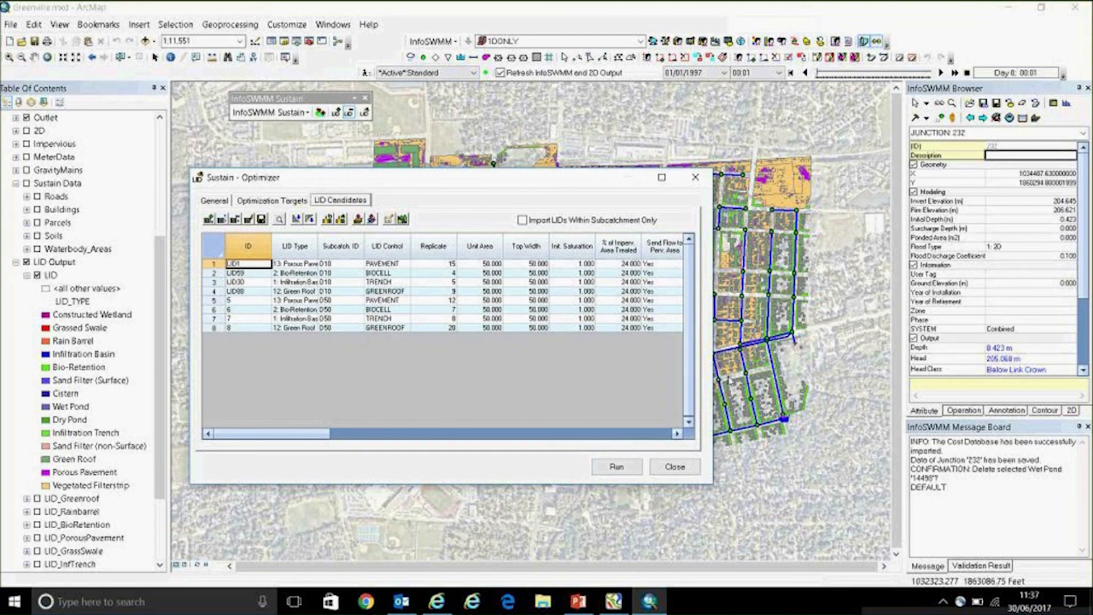
click(694, 181)
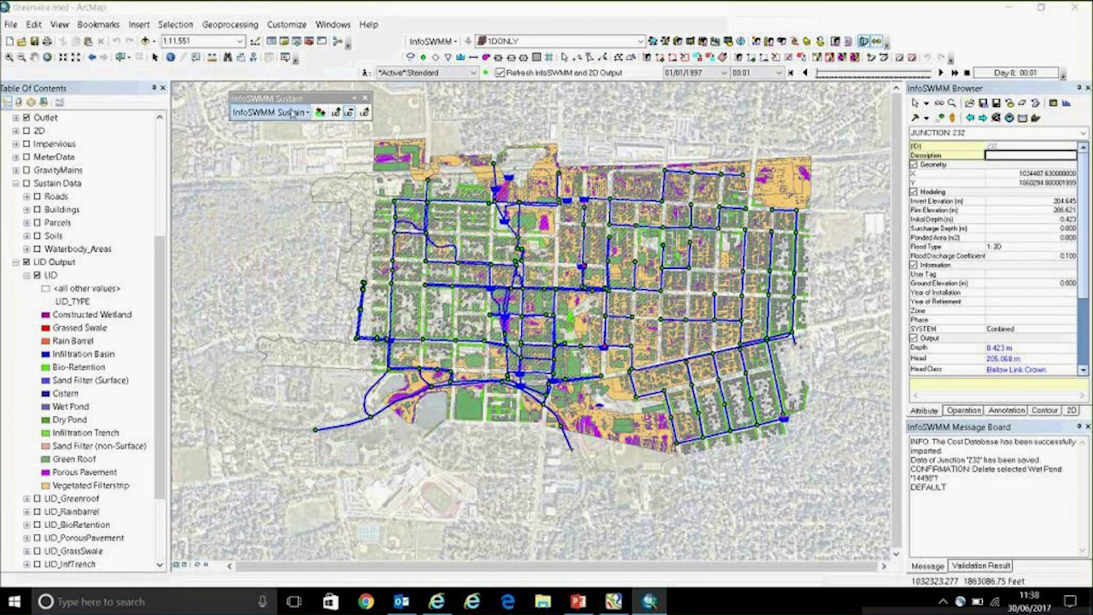
Open the Cost Effectiveness Curve and look through the recommended solutions evaluated by runoff.
click(291, 112)
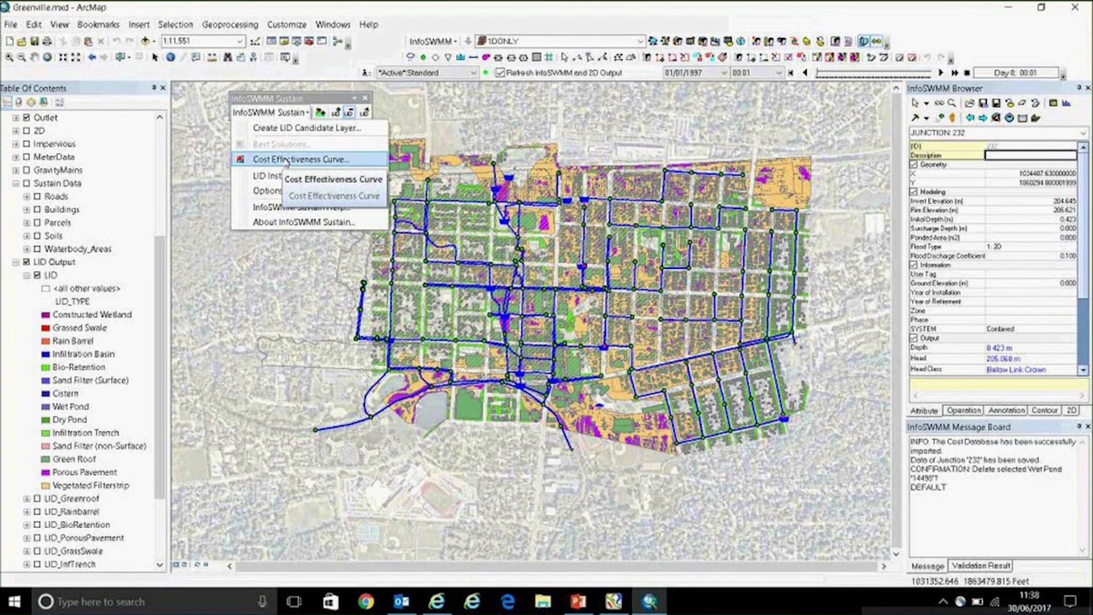
click(286, 160)
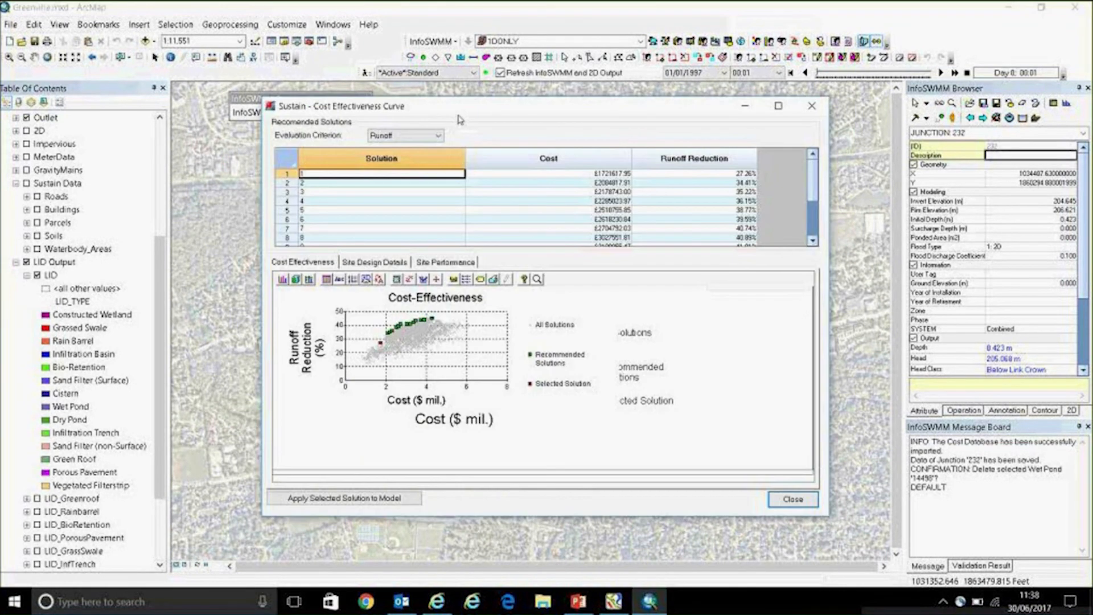
drag(516, 137, 516, 137)
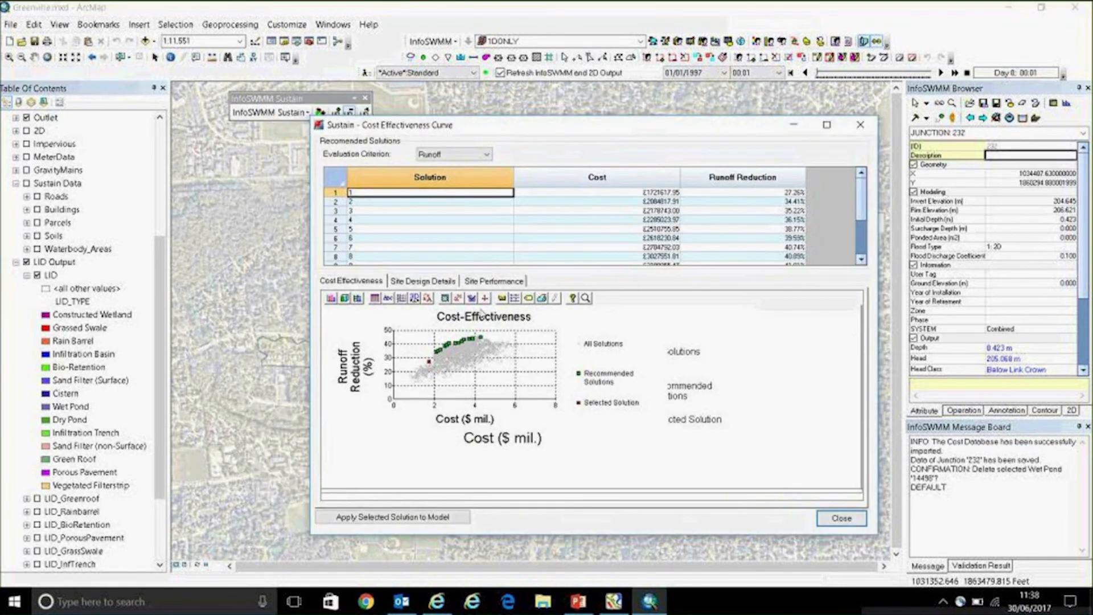
scroll(626, 198, down, 2)
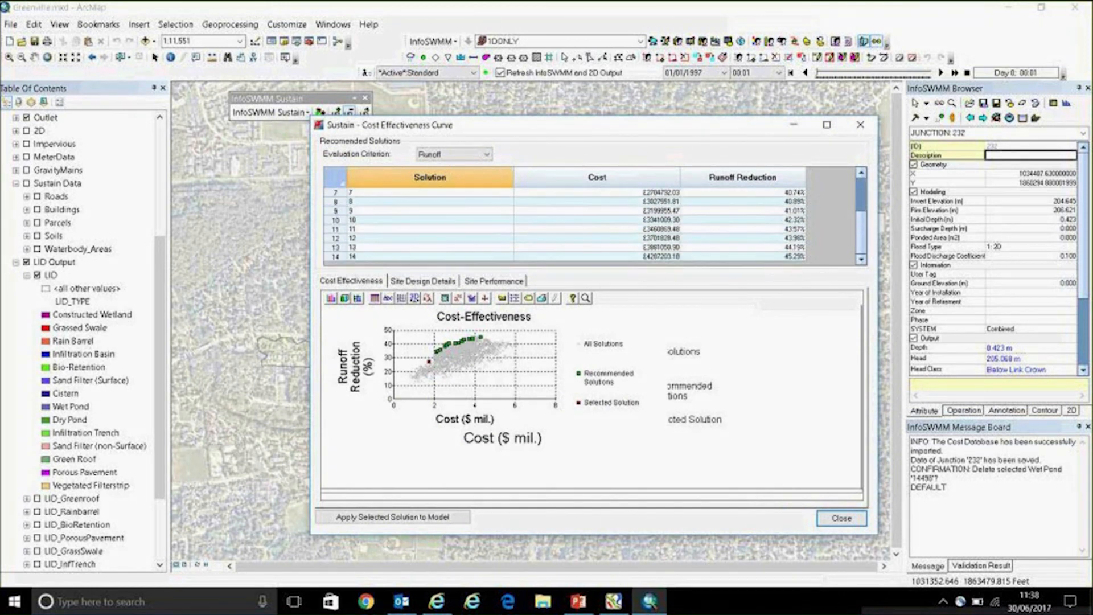
scroll(388, 244, up, 2)
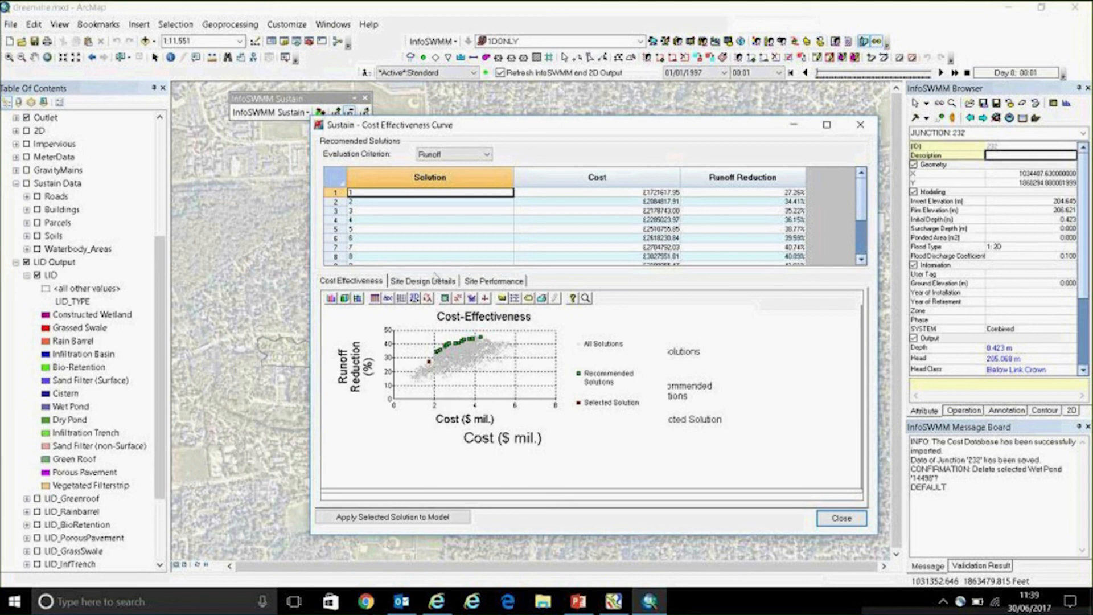
Examine solution 1's site design details, checking the unit numbers, widths and areas of the pavement and bio-retention LIDs in subcatchment D10.
click(434, 282)
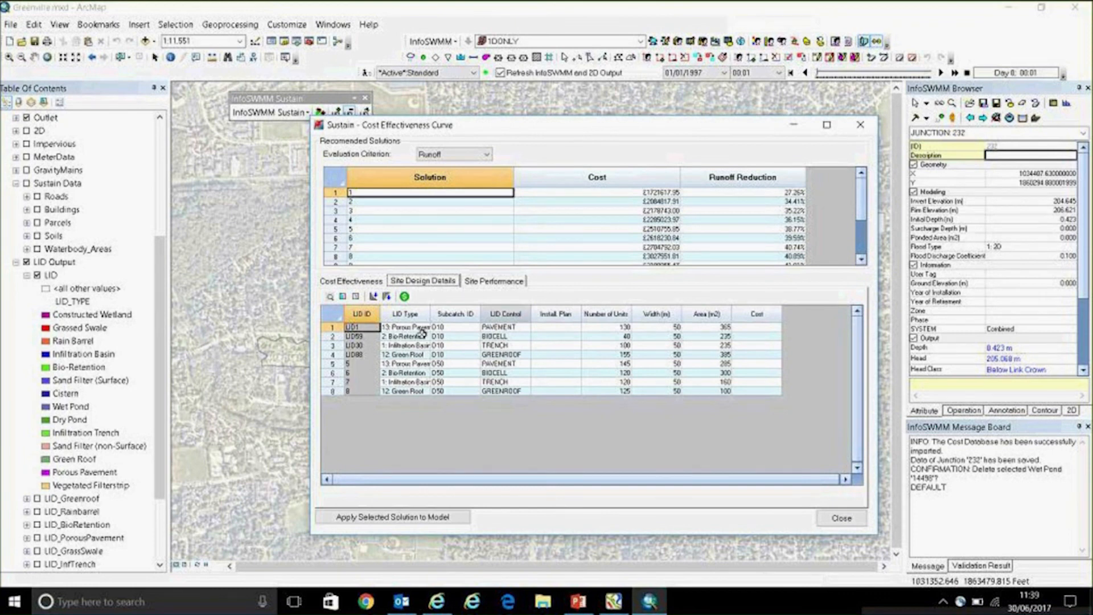
click(421, 329)
click(453, 328)
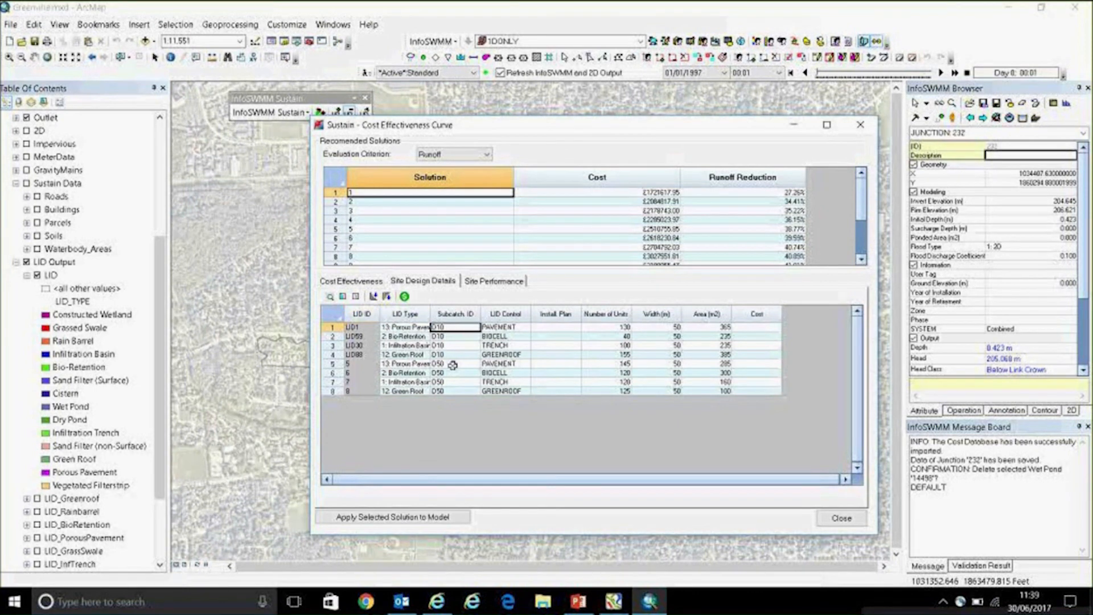
click(606, 328)
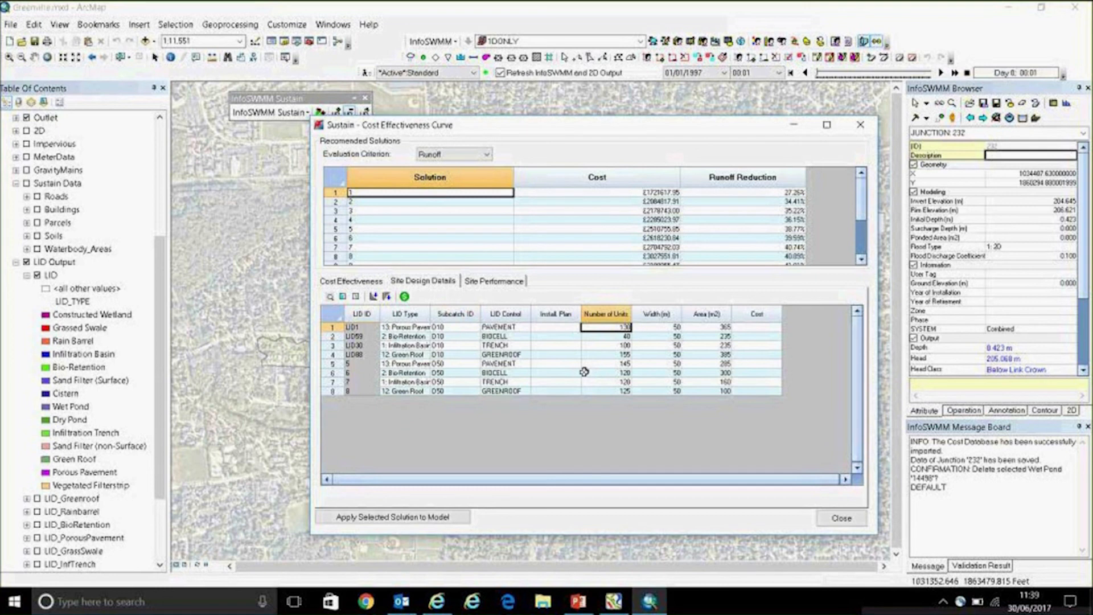
click(649, 329)
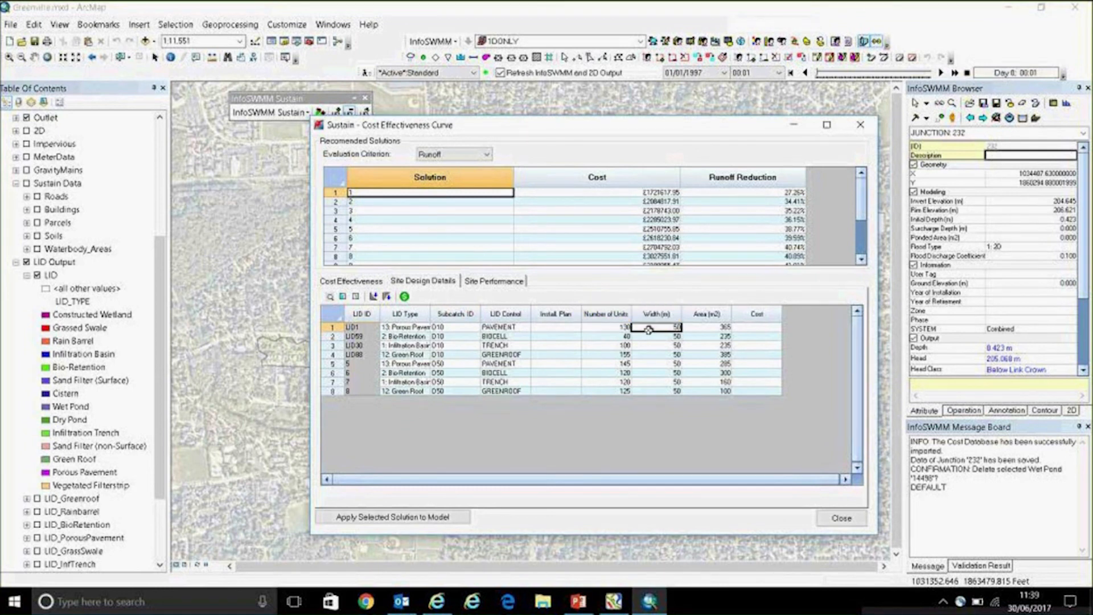
key(Tab)
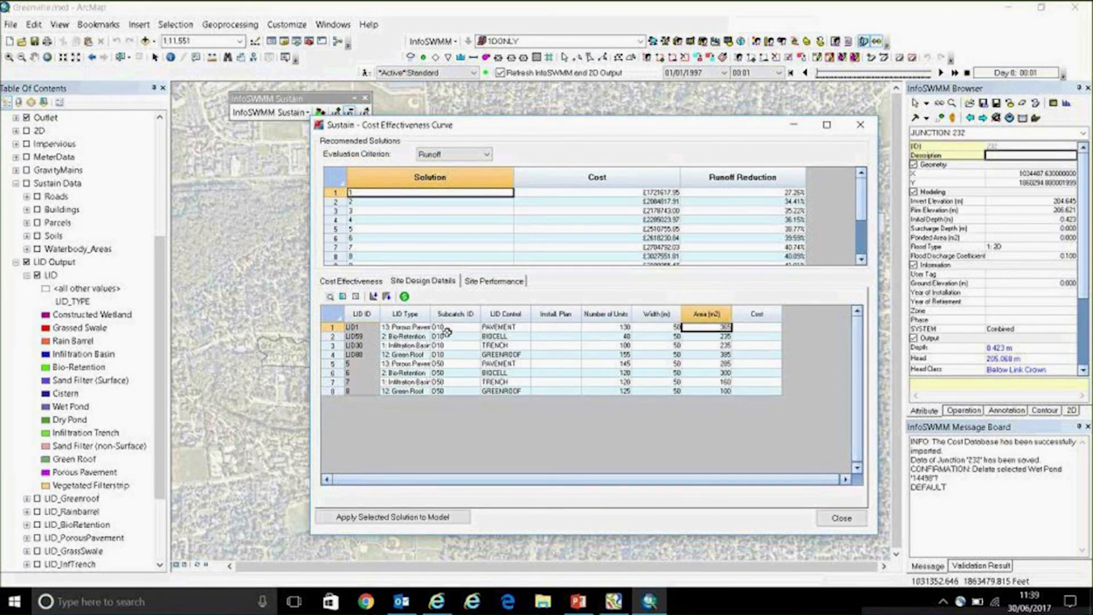
click(607, 336)
click(654, 336)
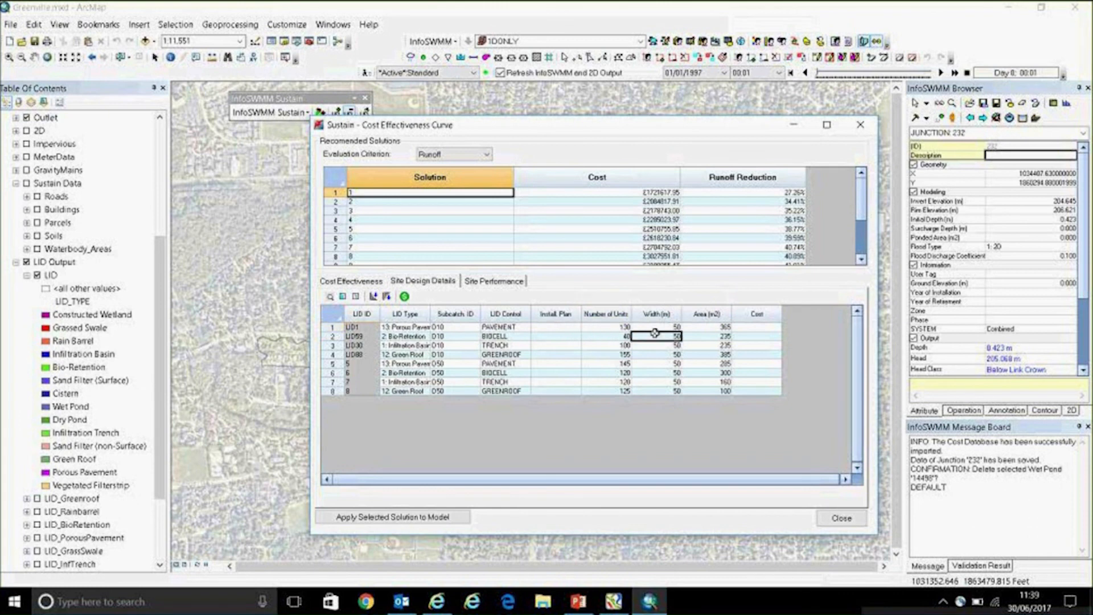
Check the pavement LID's width and area, and compare the site design details of solutions 2, 5, 7 and 1.
click(644, 326)
key(Tab)
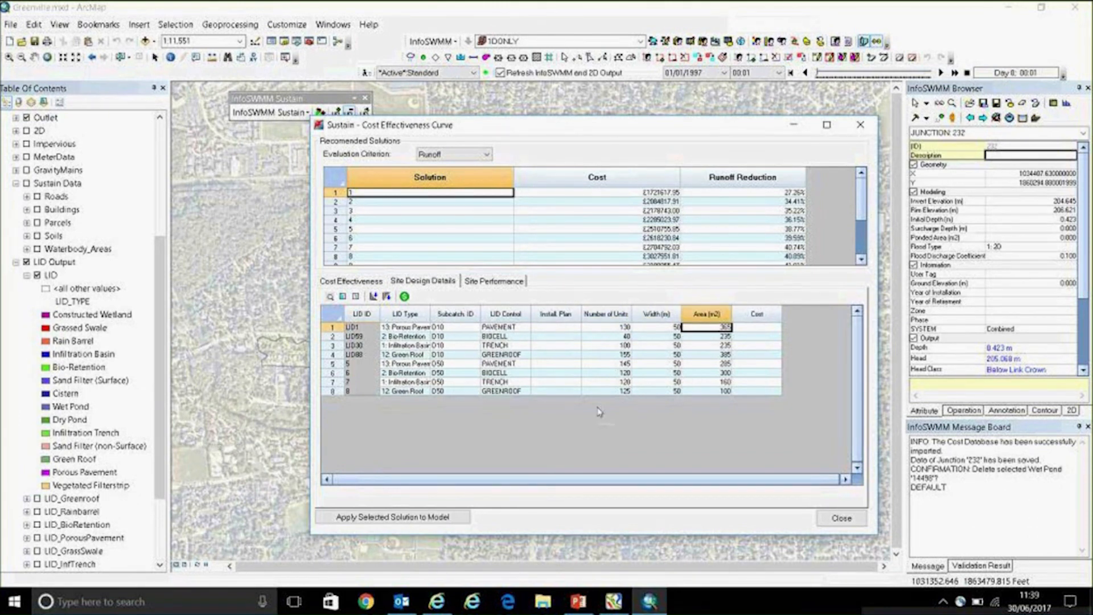
click(426, 202)
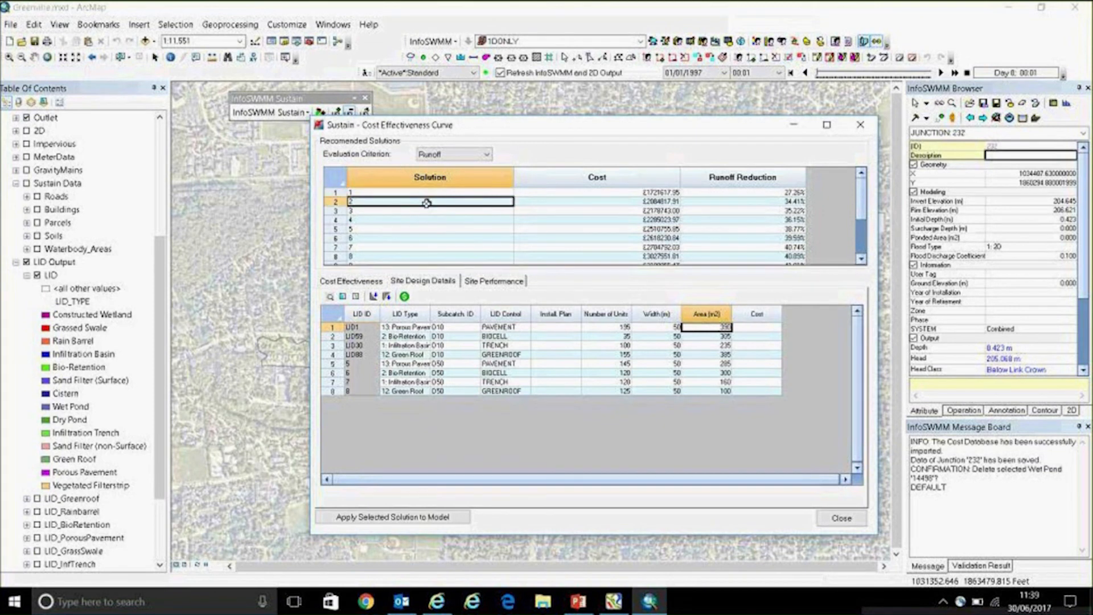
click(412, 230)
click(408, 245)
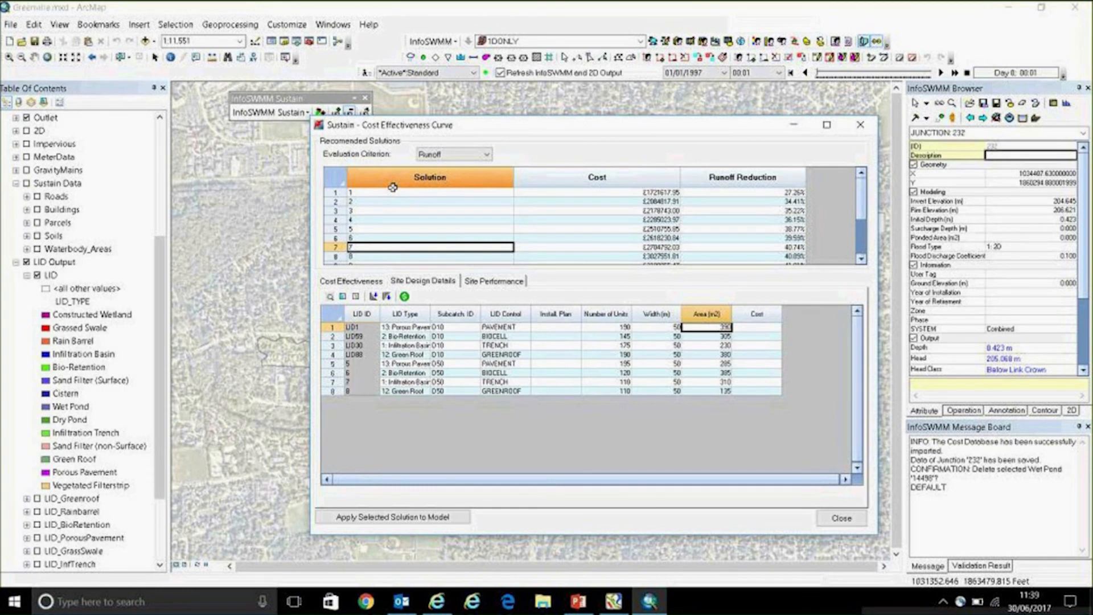
click(392, 193)
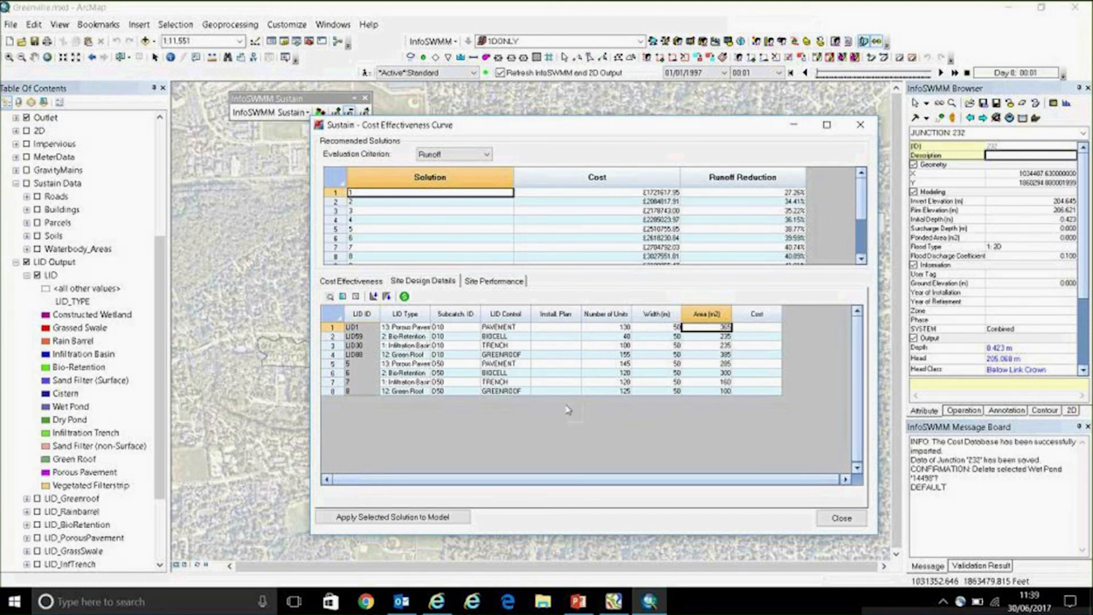
Review the site performance of solutions 1 to 3, checking cost, TN reduction and TSS reduction for subcatchments D10 and D50.
click(497, 283)
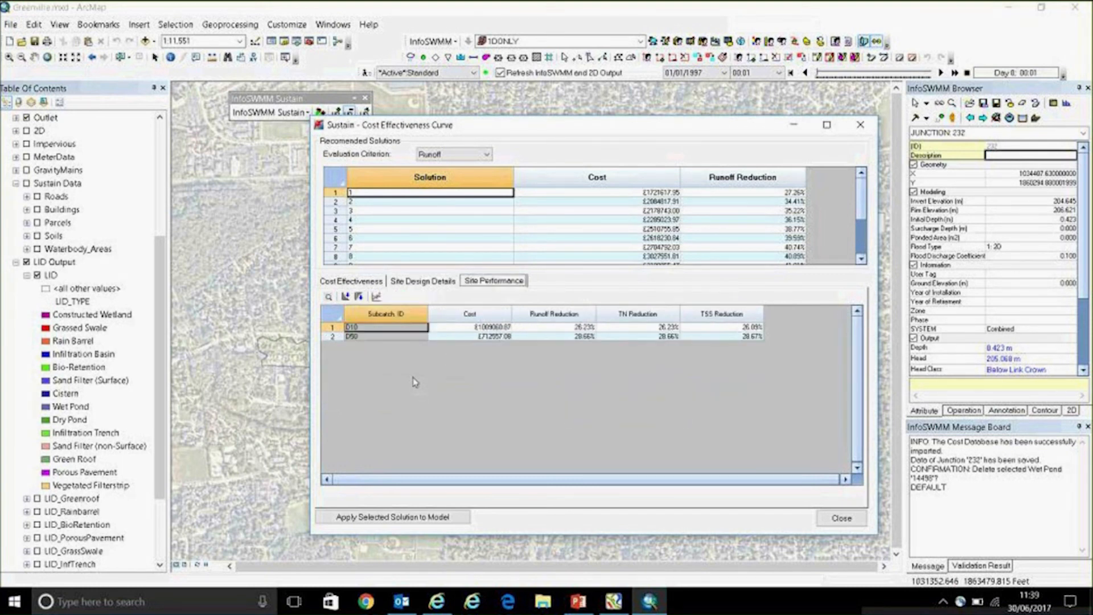
click(406, 202)
click(409, 212)
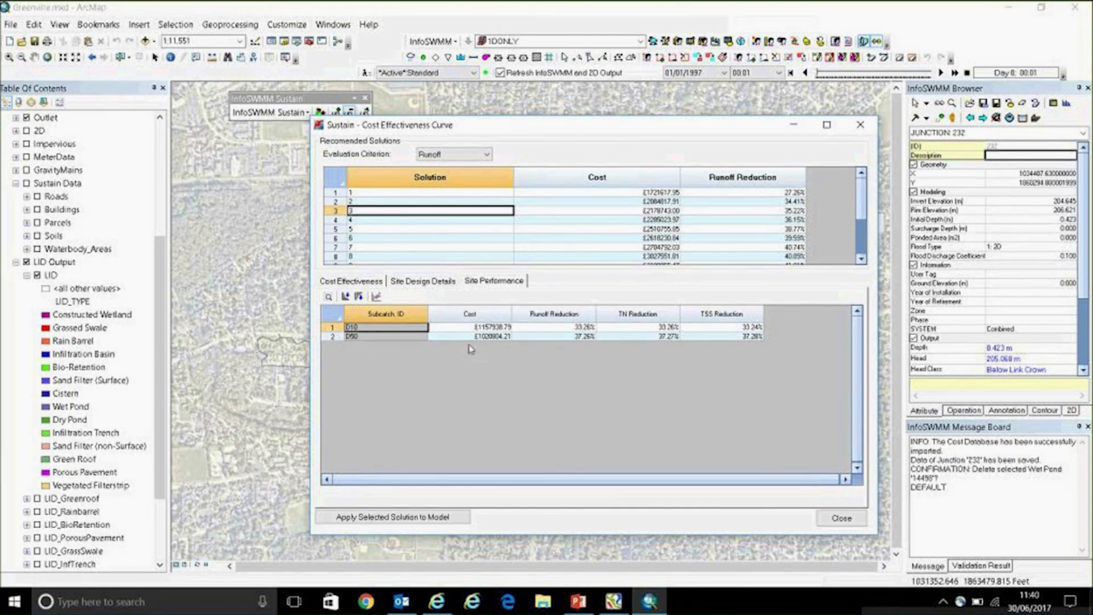
click(638, 335)
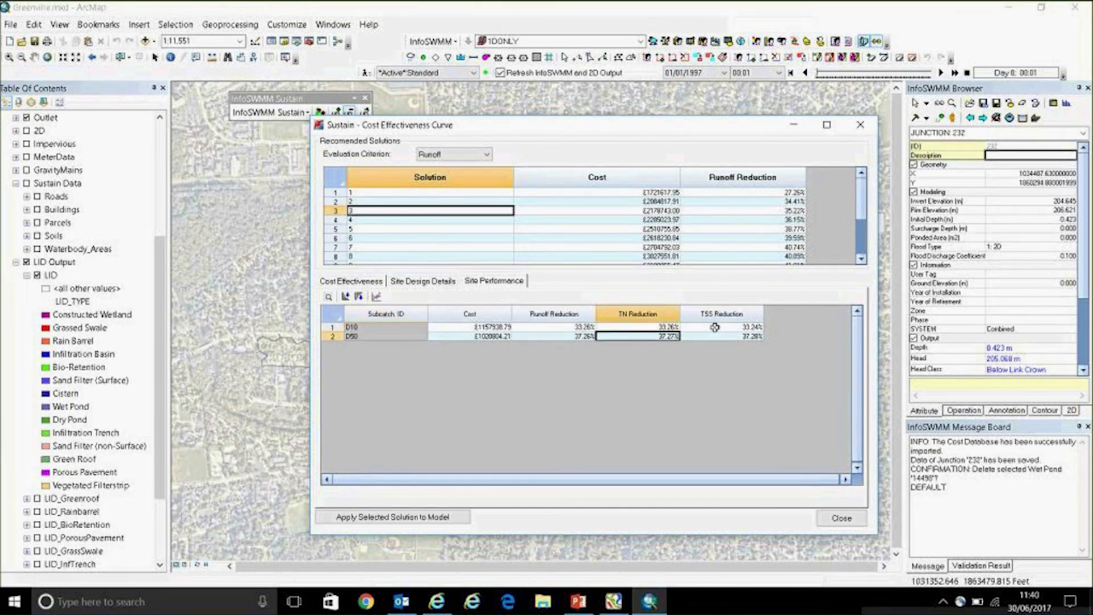
click(715, 327)
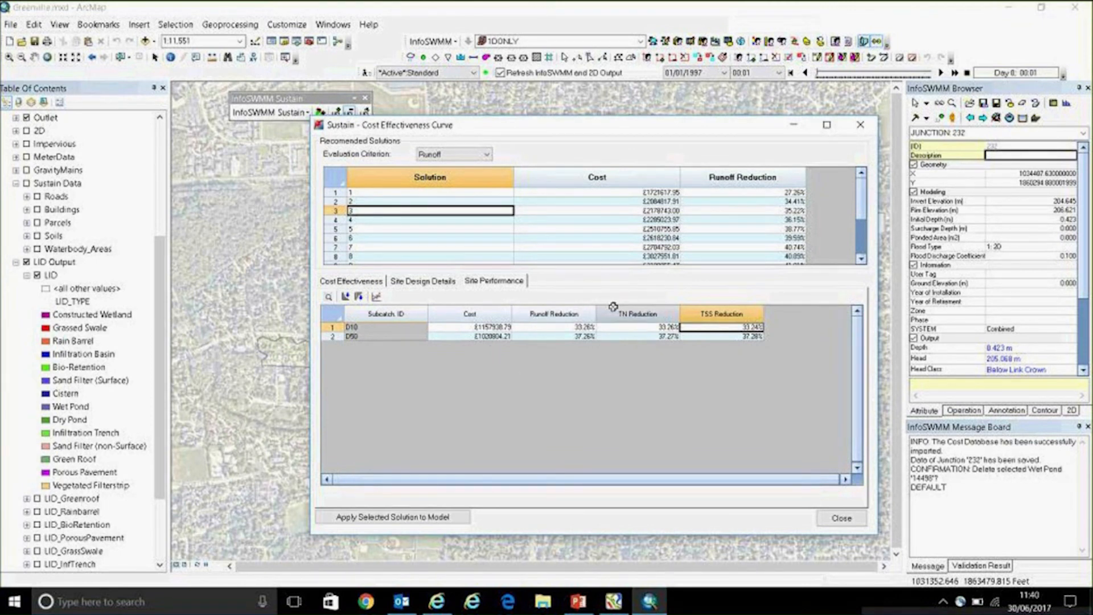
click(492, 327)
Compare the site performance of solutions 5, 7, 8 and 3, and return to solution 1.
click(396, 229)
click(396, 247)
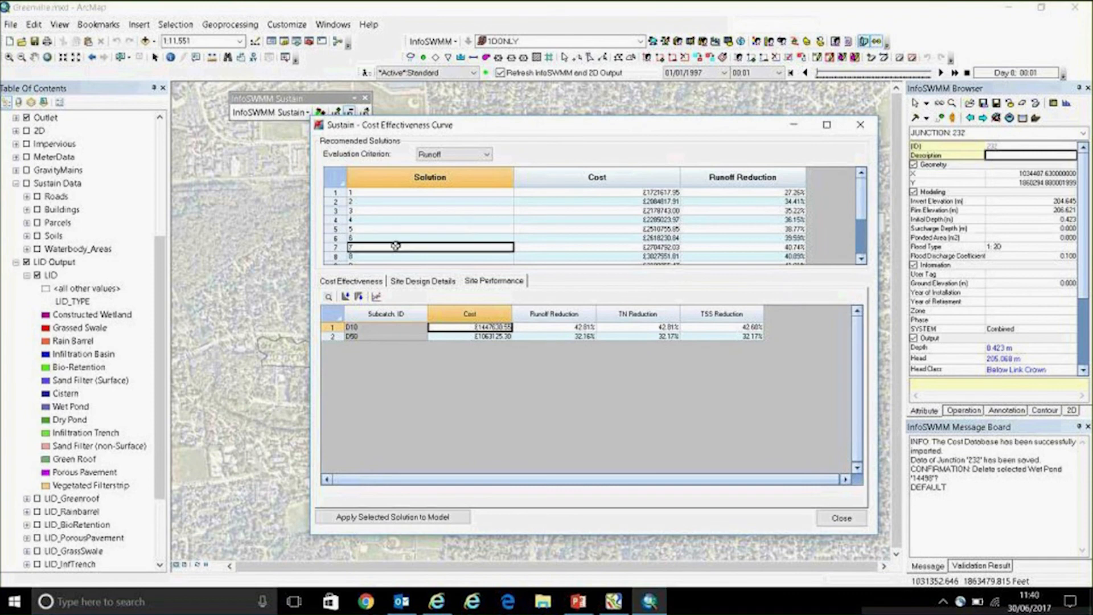
click(391, 256)
click(404, 229)
click(421, 209)
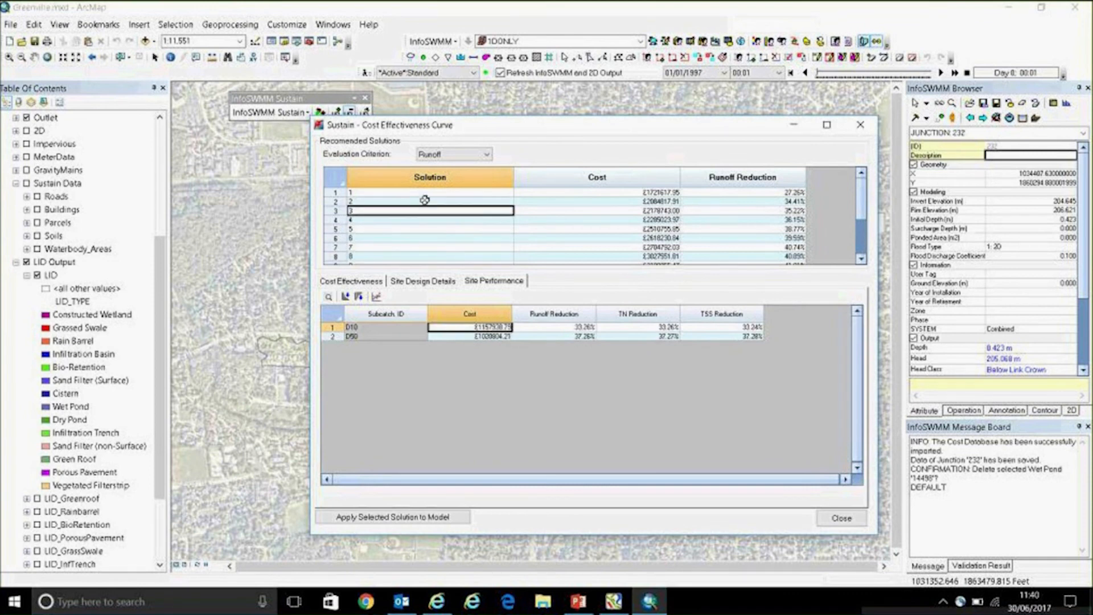
click(427, 194)
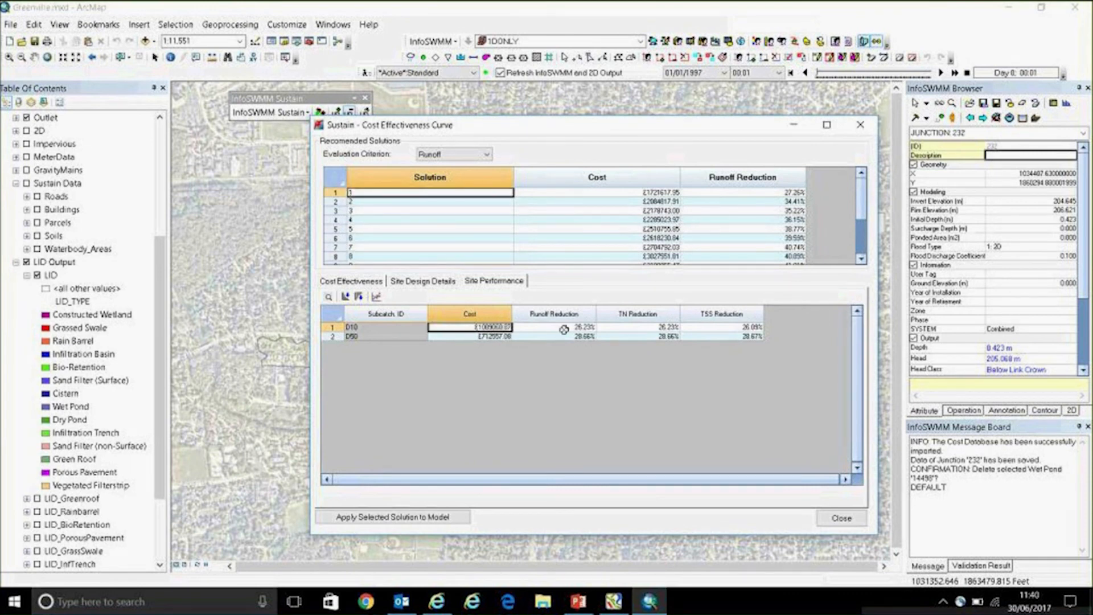
View solution 1's base versus Sustain runoff graphs for subcatchments D10 and D50, closing each graph window.
click(376, 297)
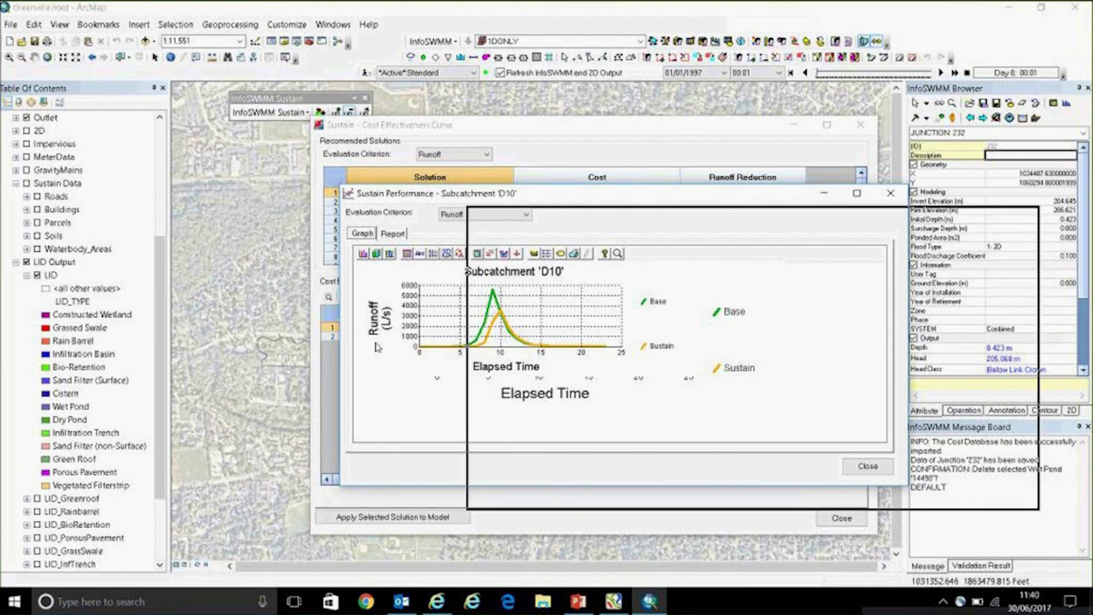
click(337, 328)
click(1029, 211)
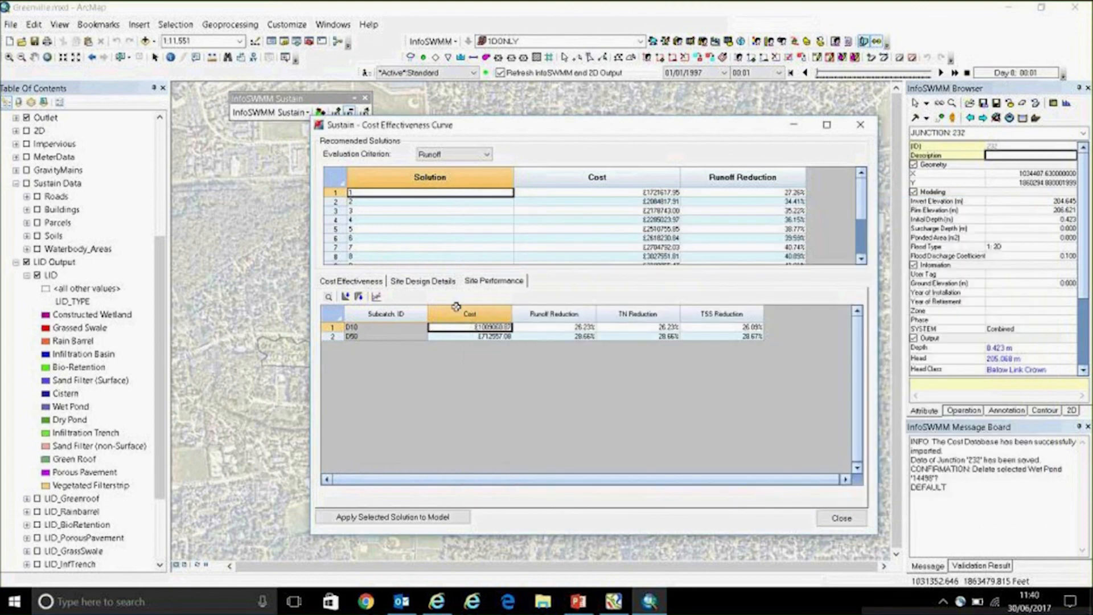
click(387, 336)
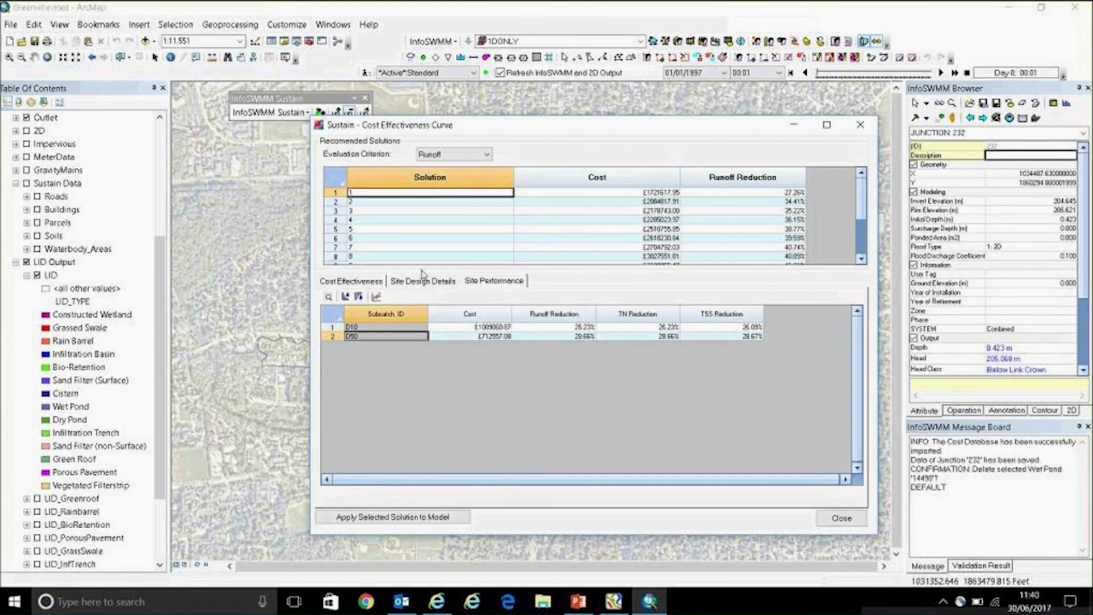
double_click(428, 337)
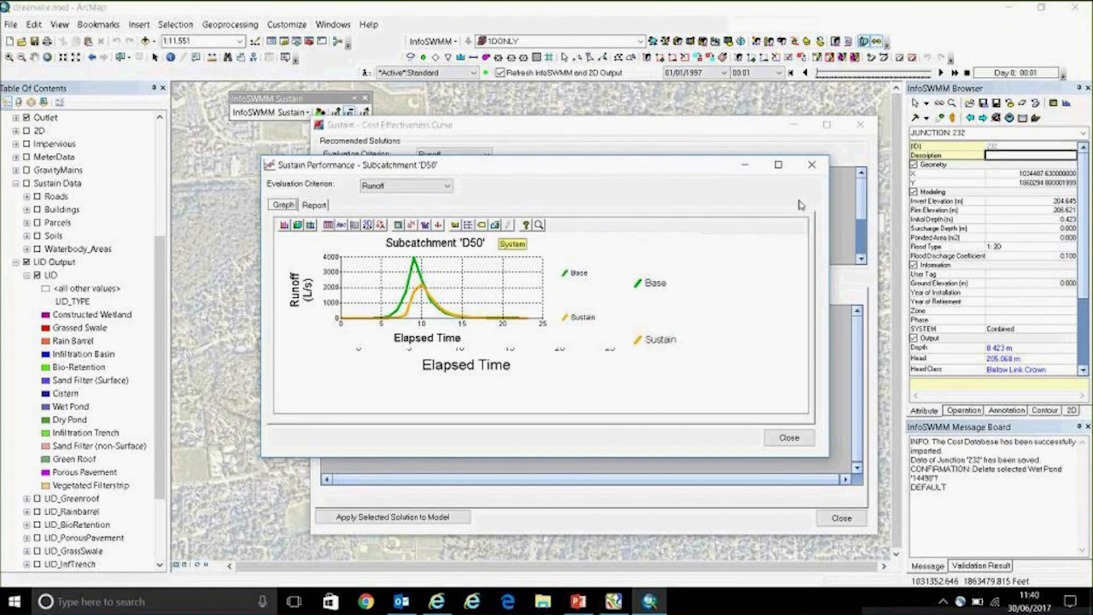
click(812, 164)
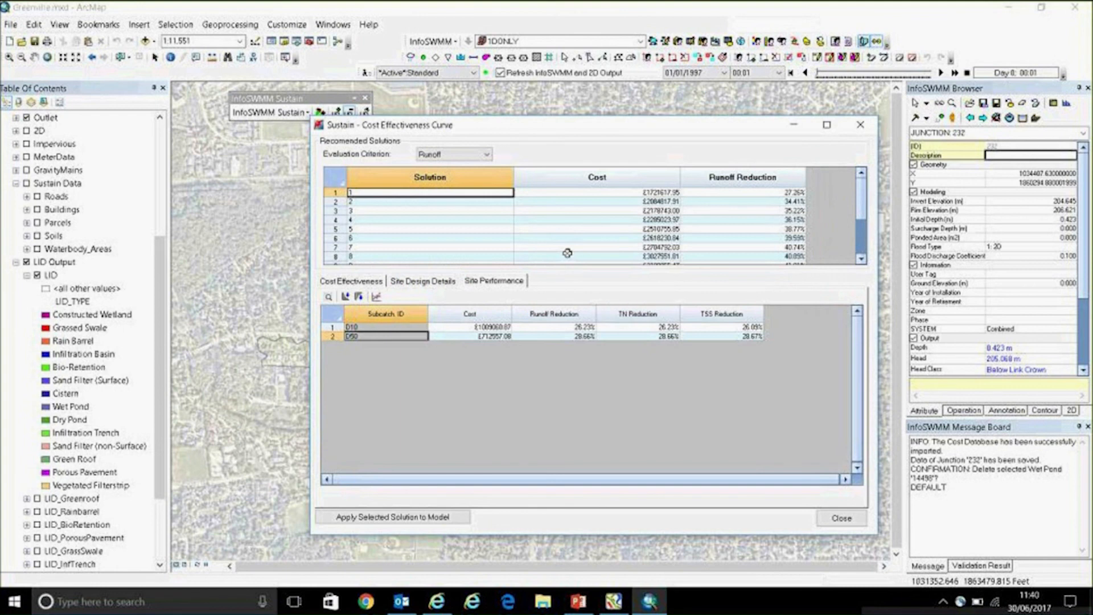
Look through the recommended solutions, select solution 3, and close the Cost Effectiveness Curve.
scroll(592, 223, down, 2)
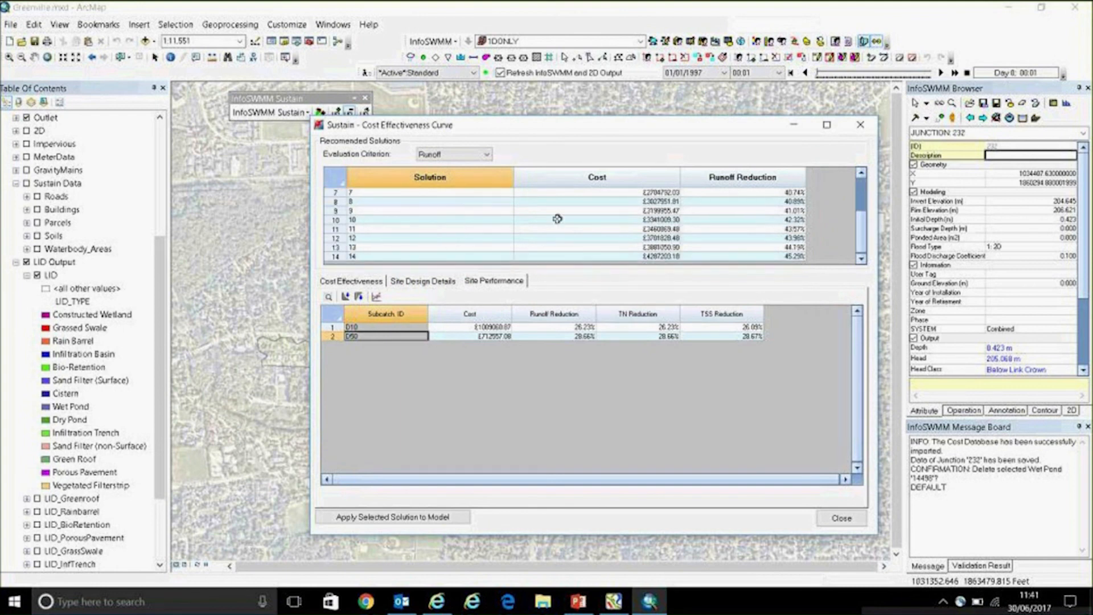
scroll(487, 231, up, 2)
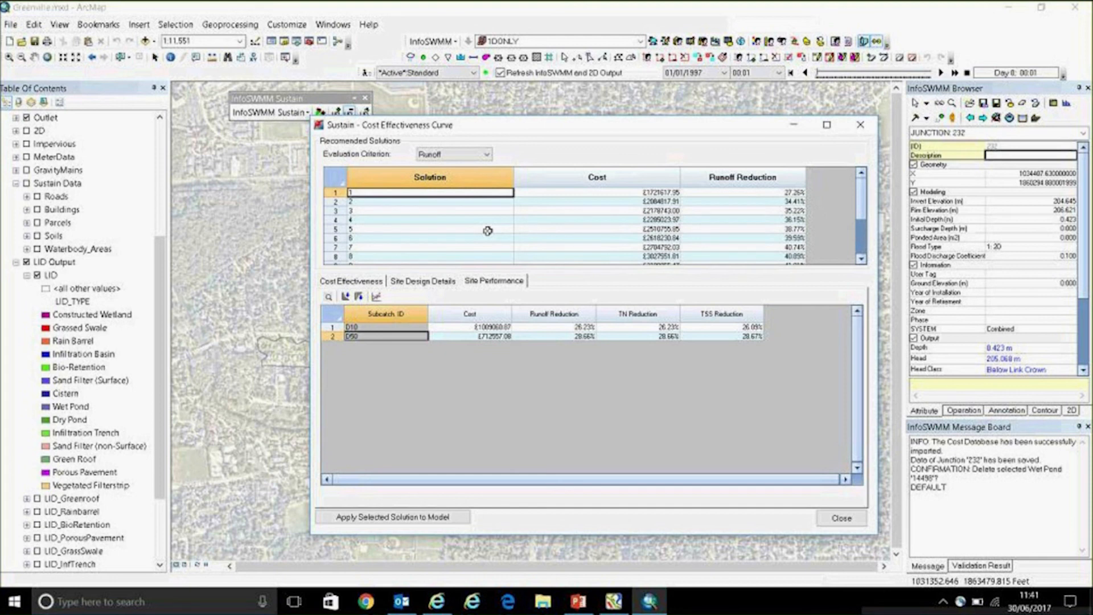
click(436, 211)
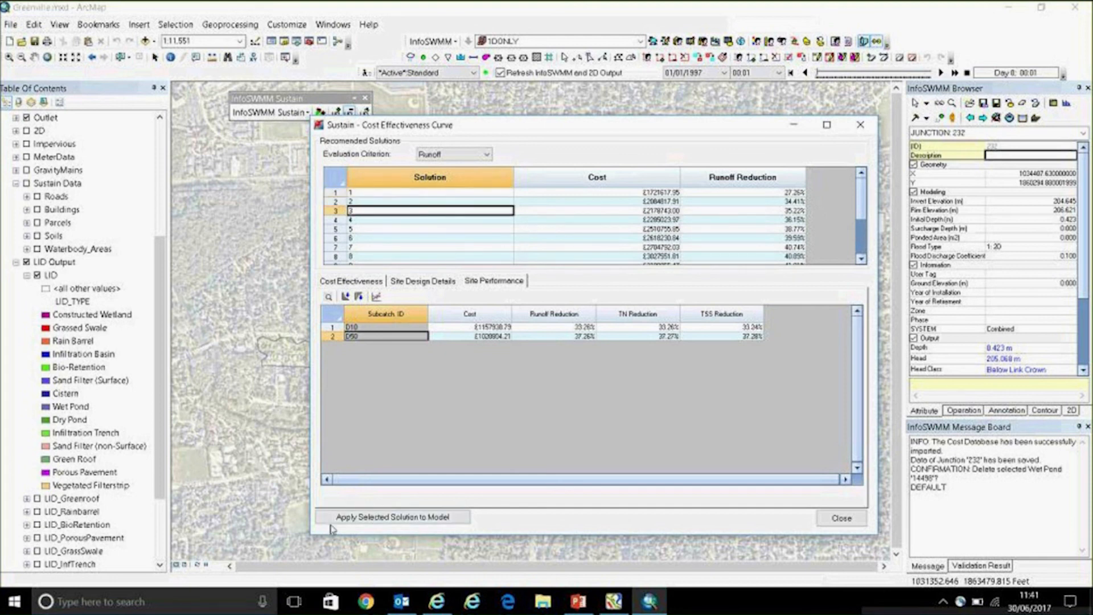
click(424, 522)
click(860, 124)
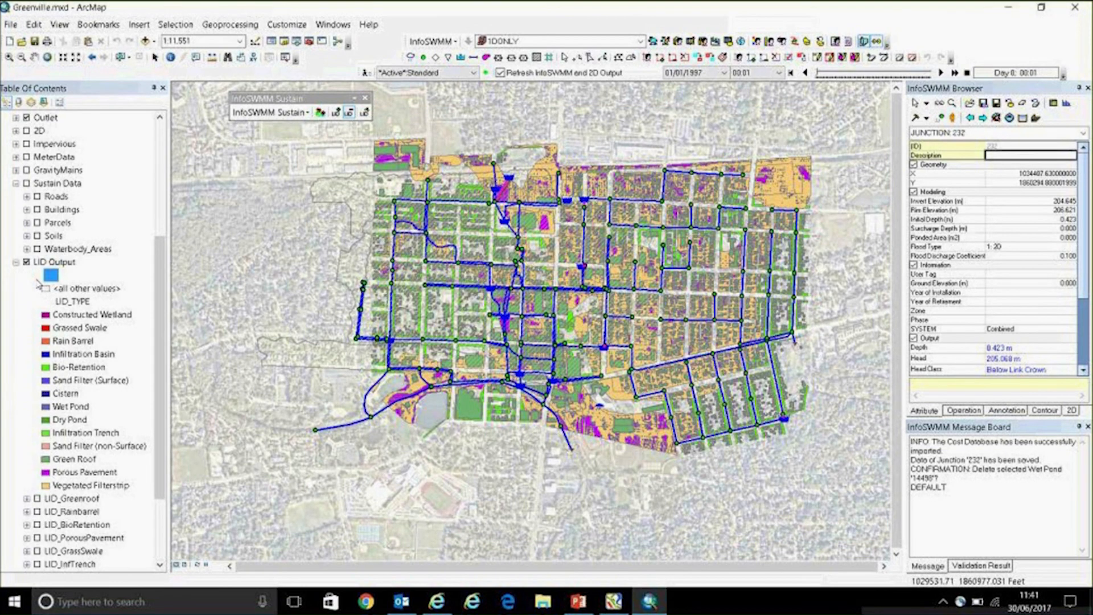
Hide the LID layer under LID Output and switch the active scenario to OPTIMIZED_LID.
click(37, 275)
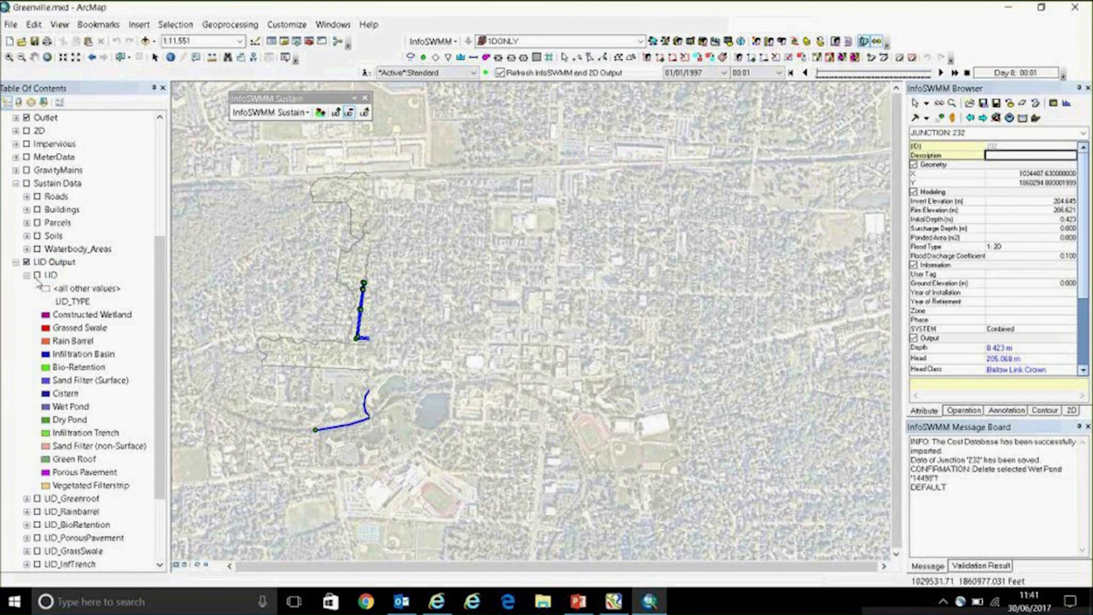
click(641, 42)
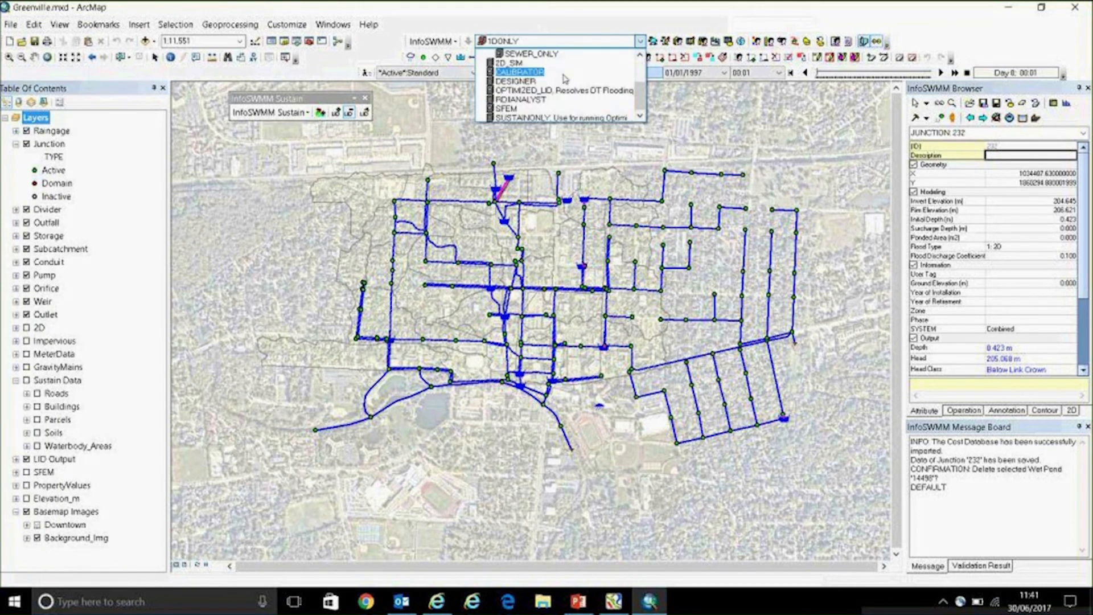
click(564, 90)
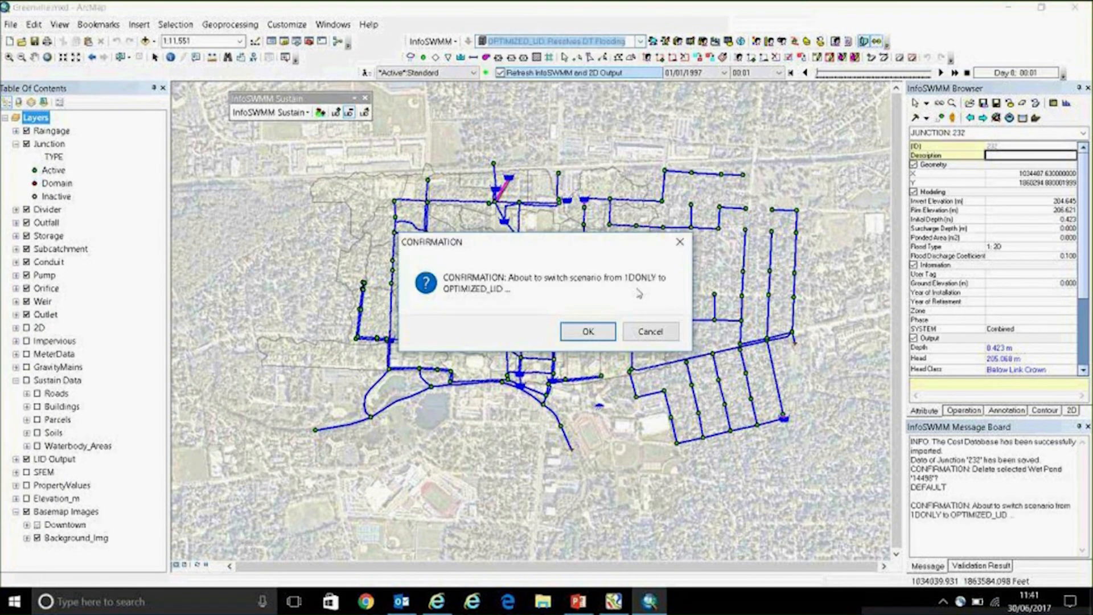
click(582, 332)
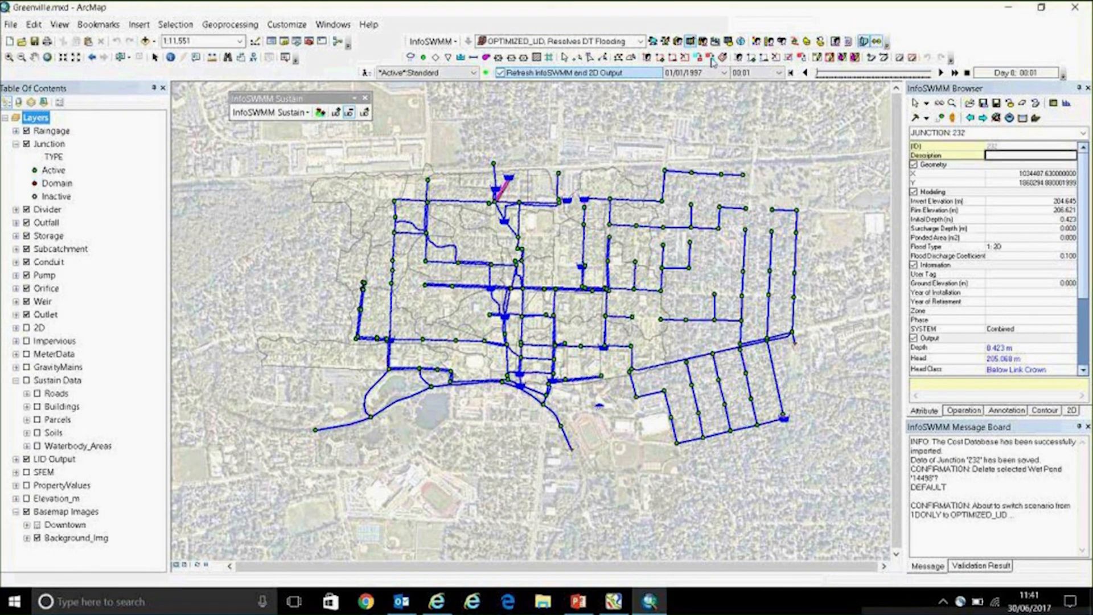
Select subcatchment D50 on the map, check its LID Usage settings, and close the dialog.
click(915, 119)
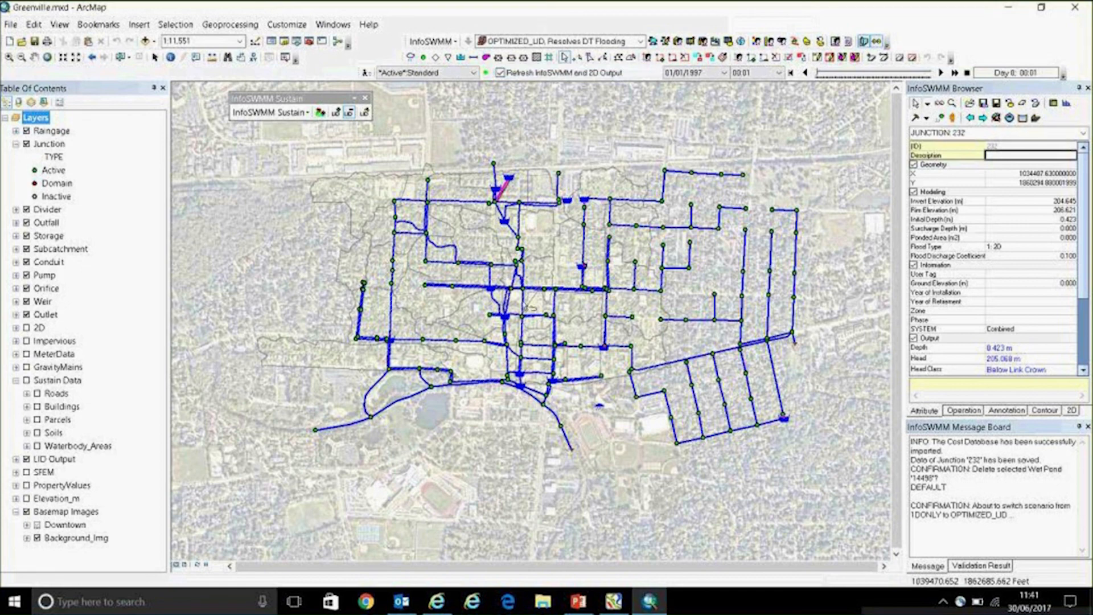
click(466, 320)
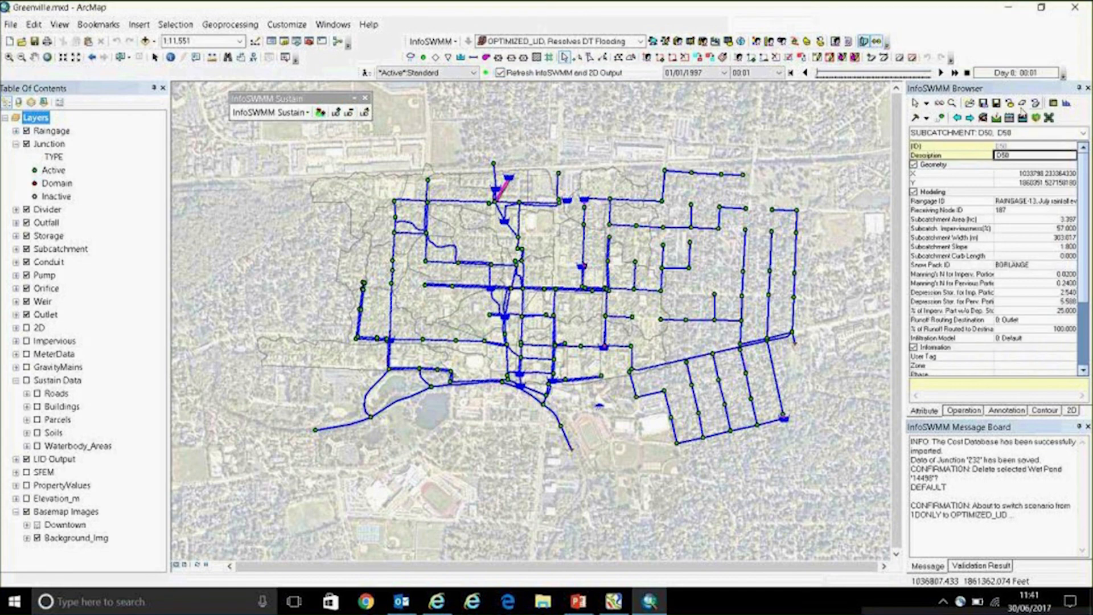
click(1049, 118)
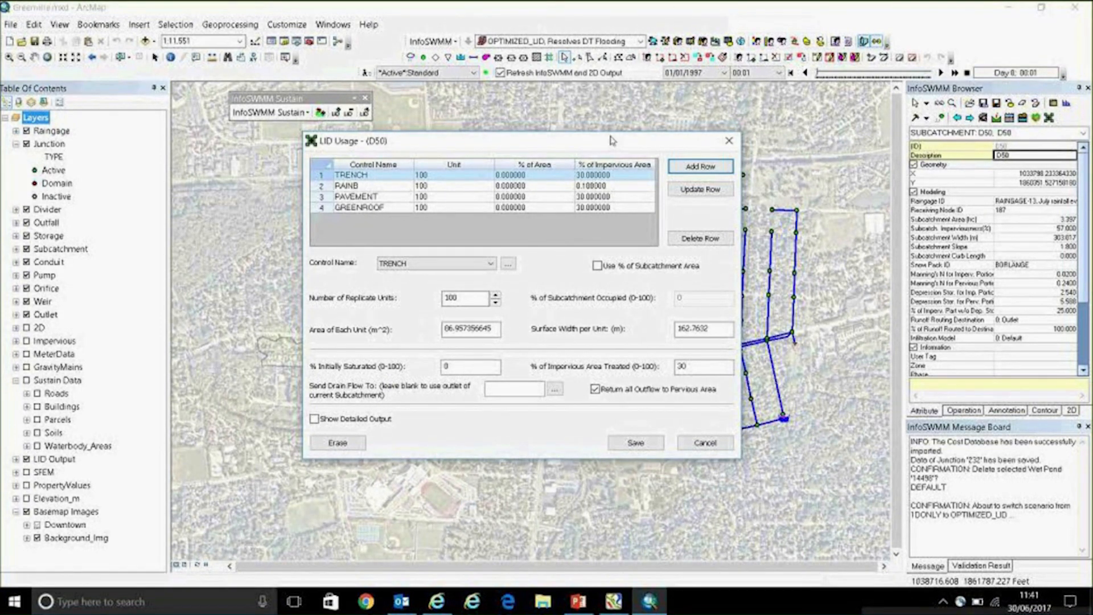
click(729, 140)
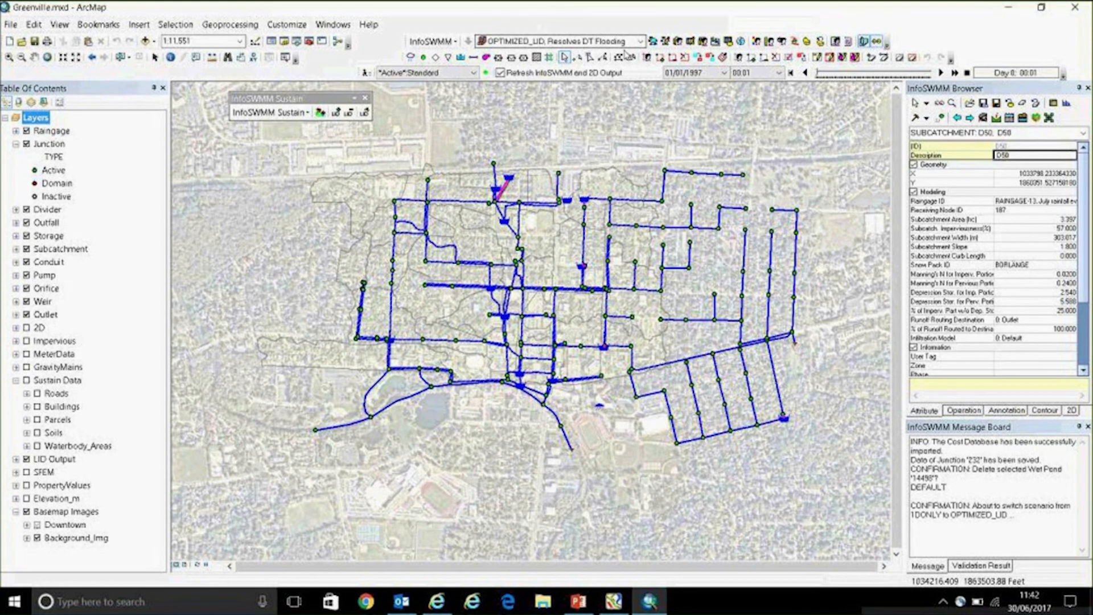
Run the standard simulation for the OPTIMIZED_LID scenario and close the Run Manager.
click(367, 74)
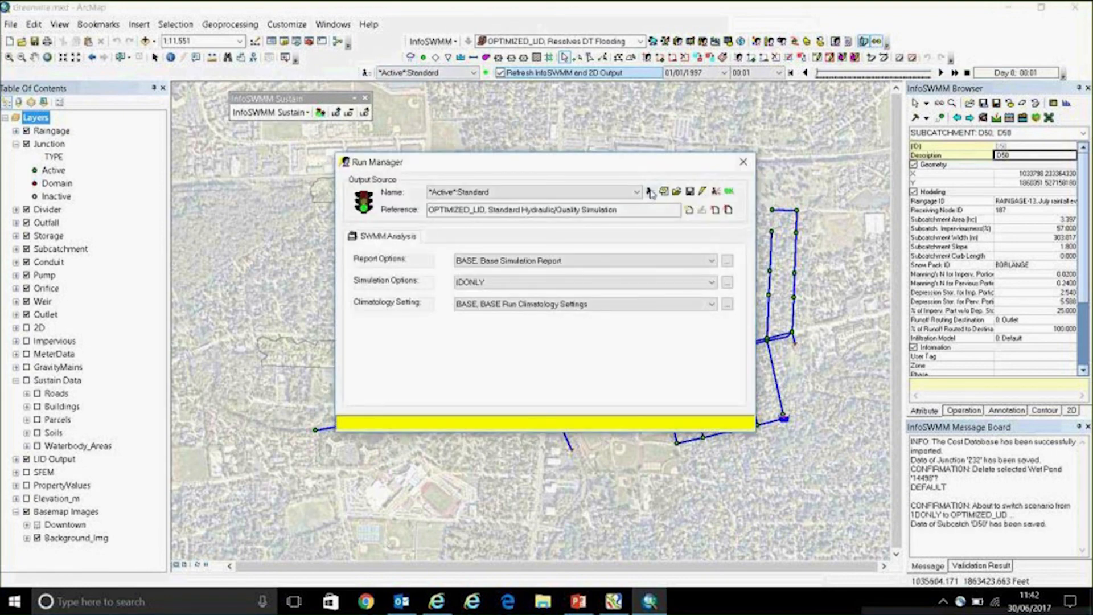
click(651, 193)
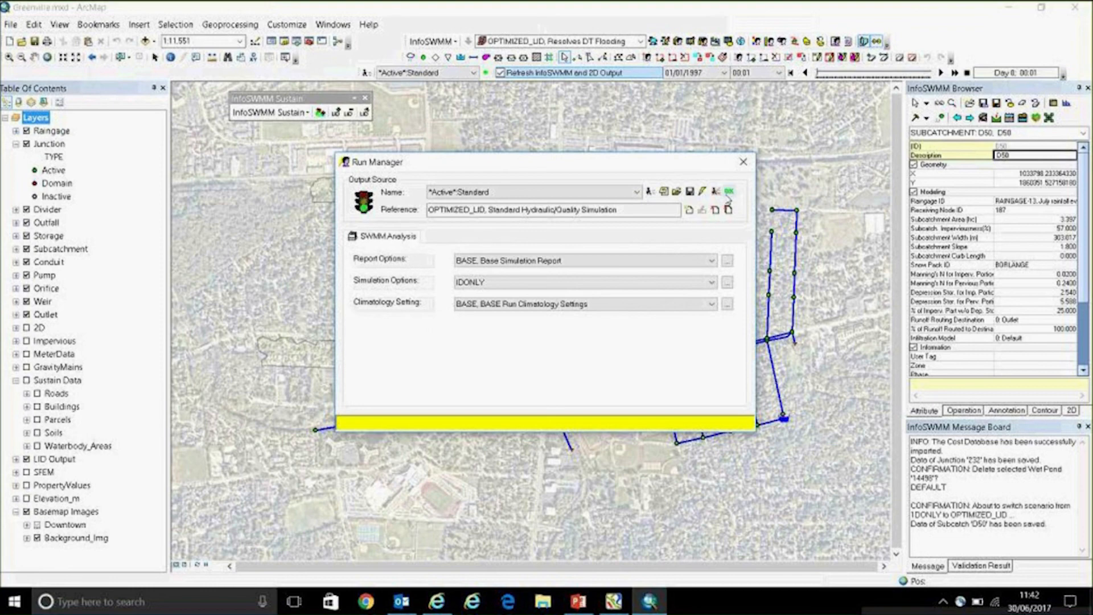
click(729, 198)
Apply the junction map display of FLOOD_VOLM from the active output, using two classes with symbol sizes 1 to 8.
click(819, 41)
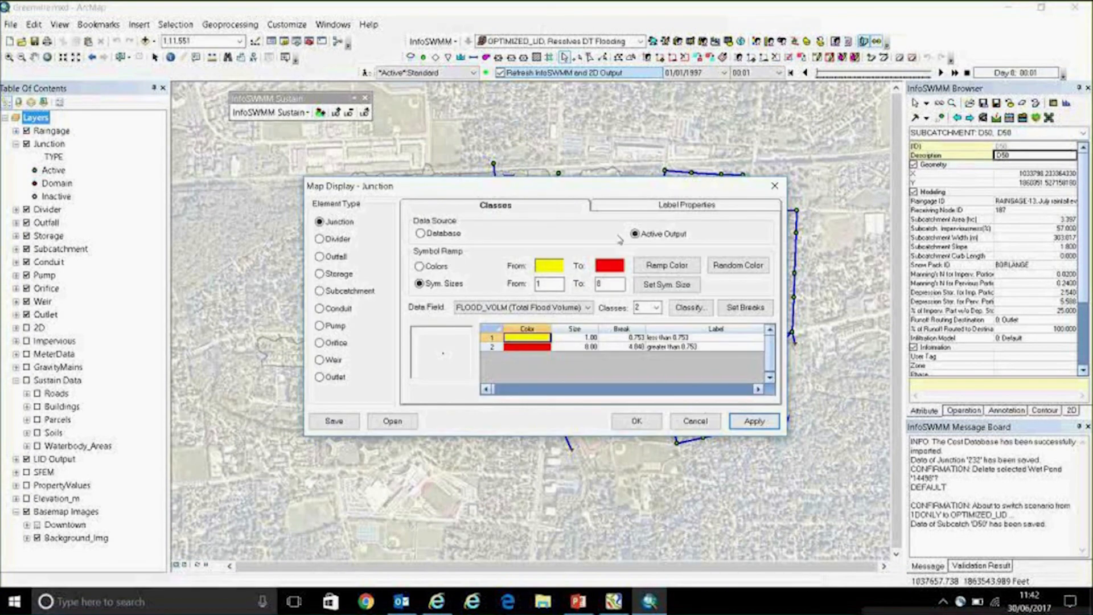
click(754, 421)
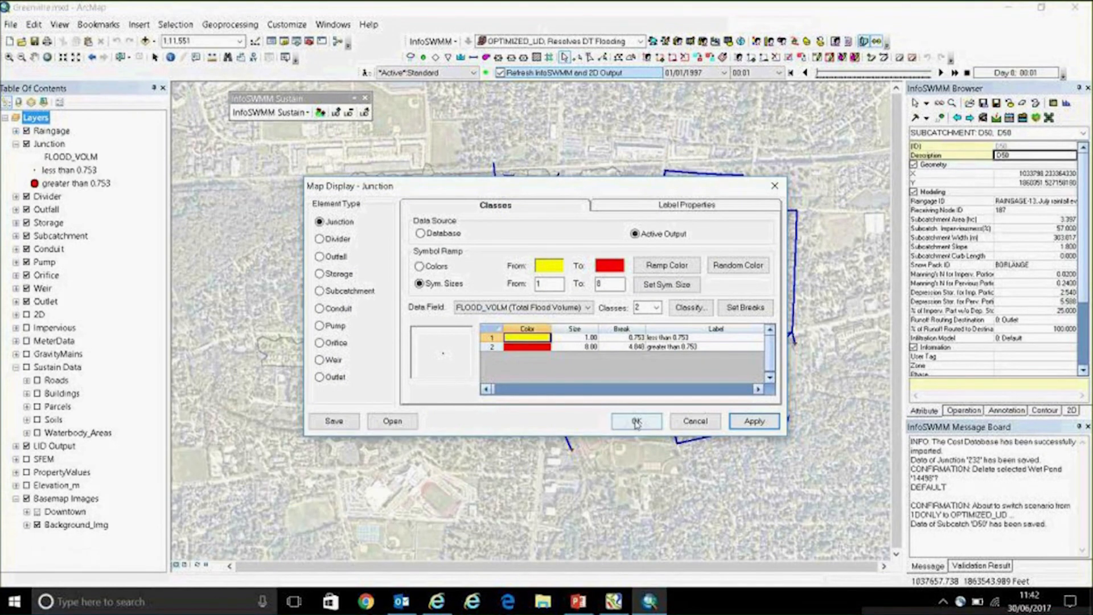
click(636, 421)
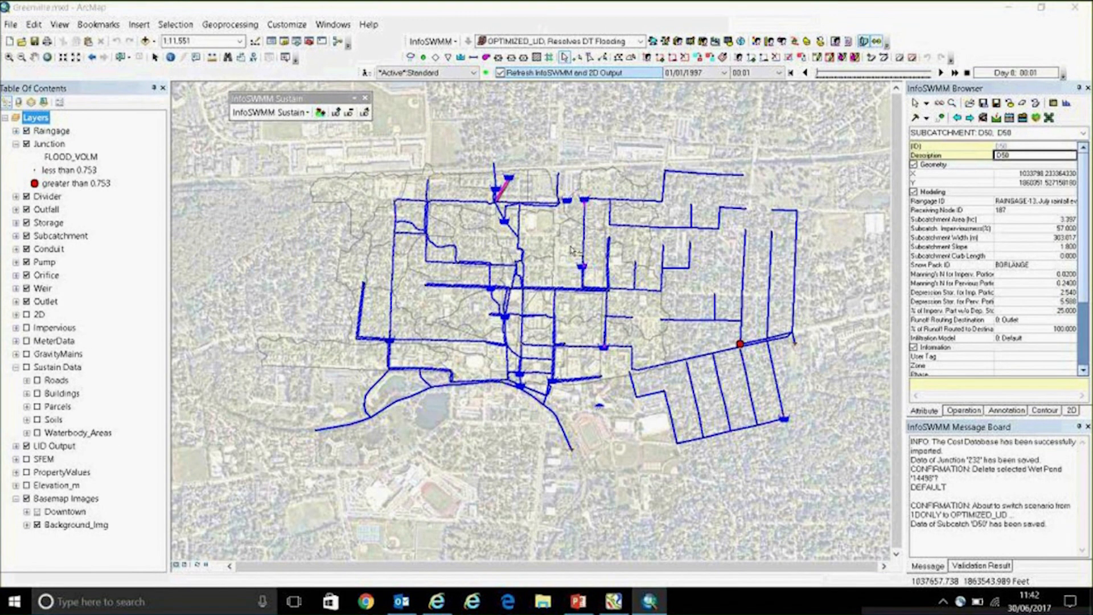